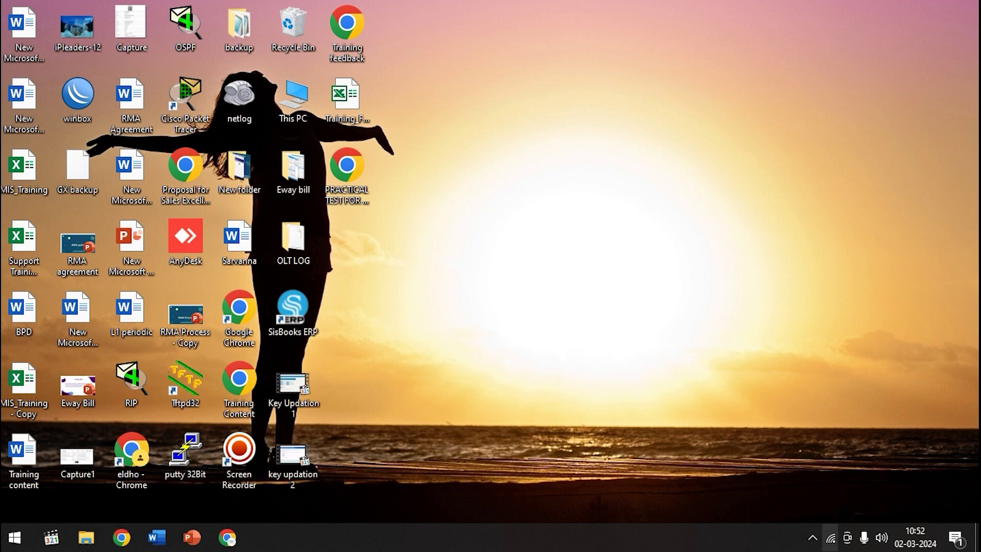
Open the Ethernet adapter's Properties dialog from Network & Internet settings' adapter options.
right_click(830, 538)
left_click(859, 518)
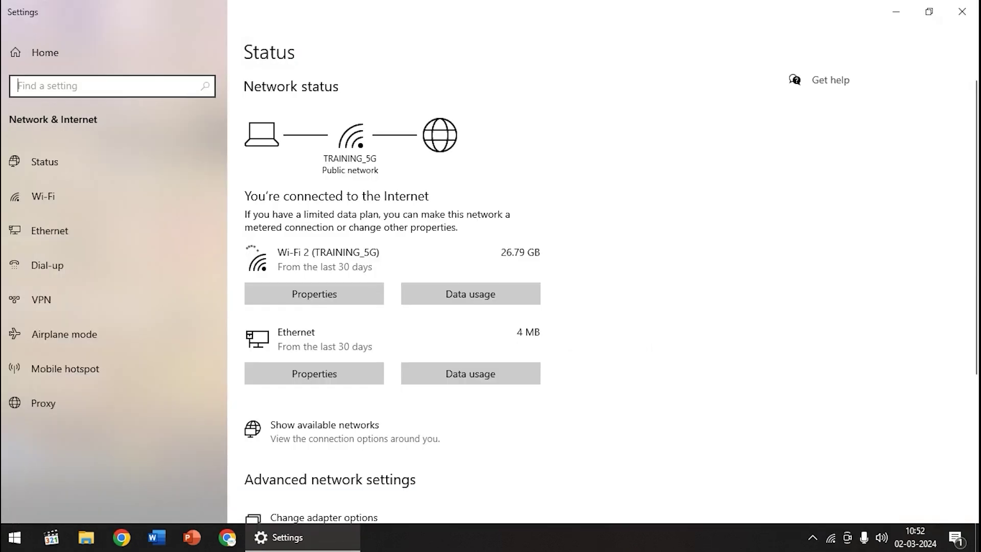
scroll(391, 366, "down", 3)
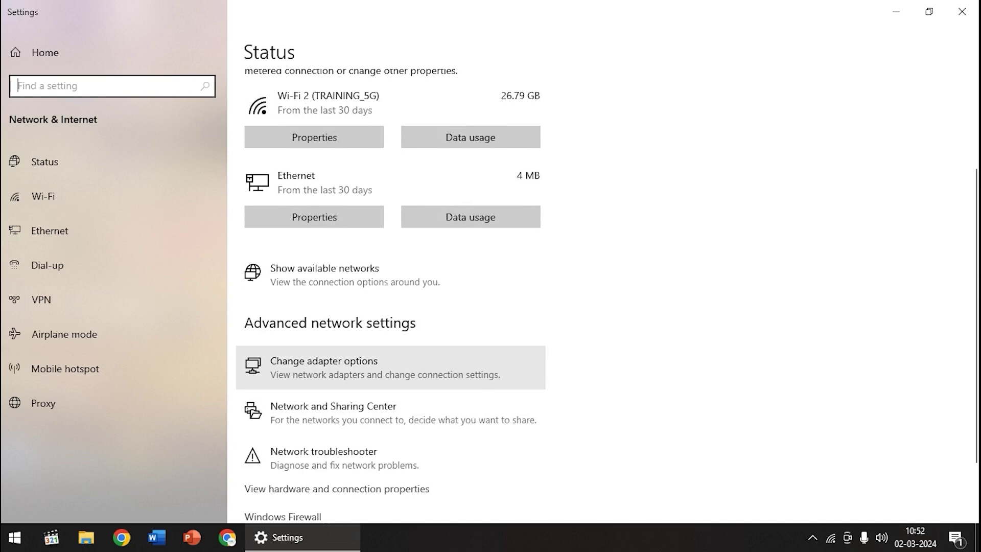
left_click(324, 367)
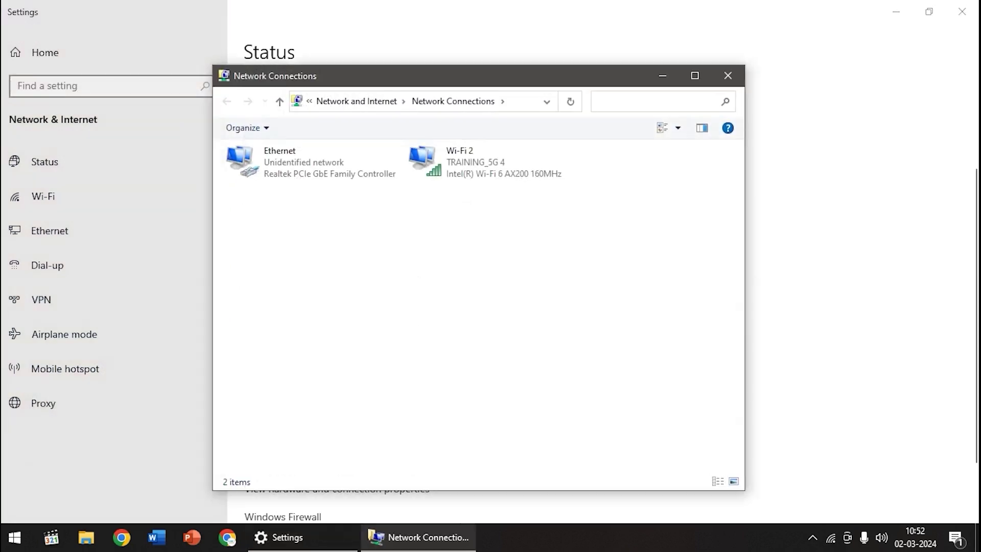
double_click(280, 162)
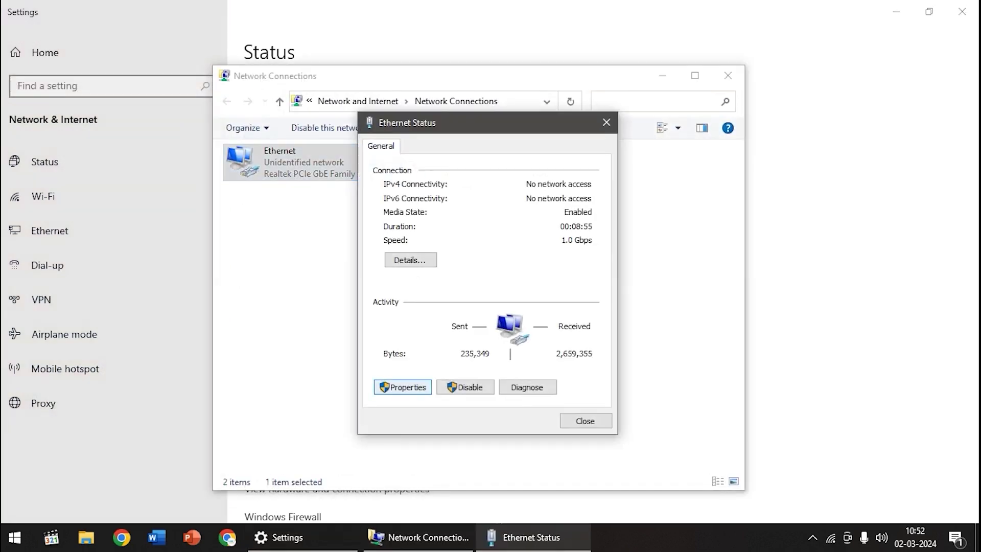
left_click(405, 386)
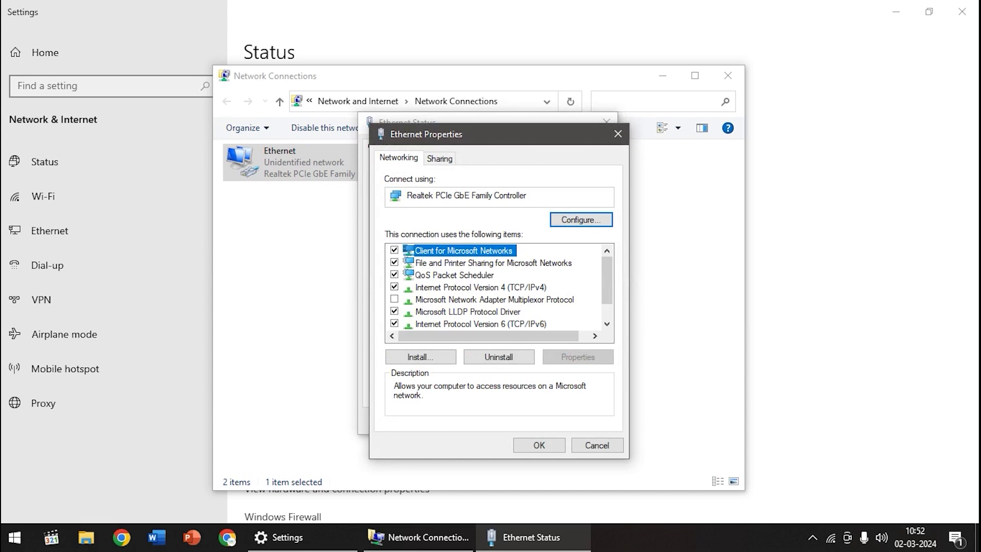
Give Ethernet IPv4 the static address 192.168.8.15, mask 255.255.255.0, and close the network windows.
double_click(480, 288)
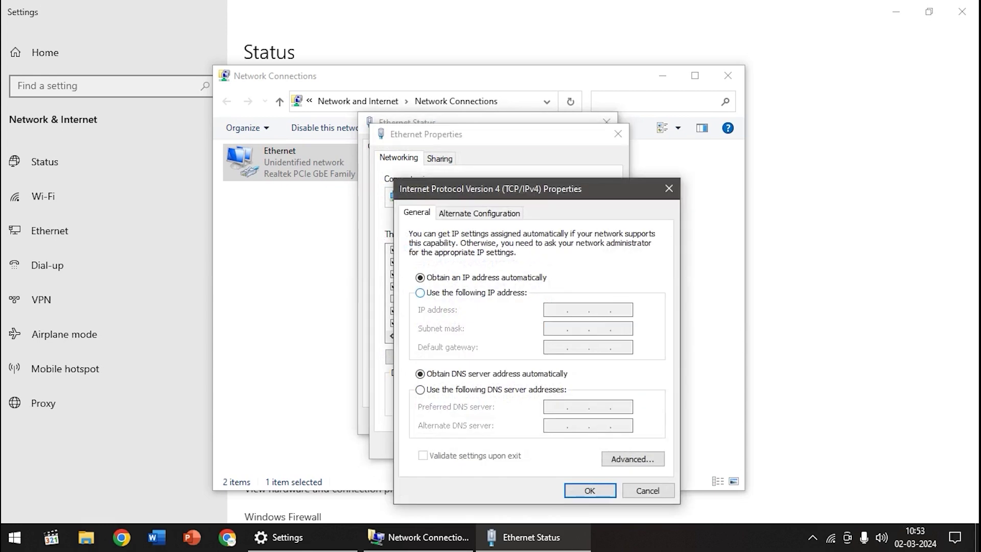
left_click(420, 293)
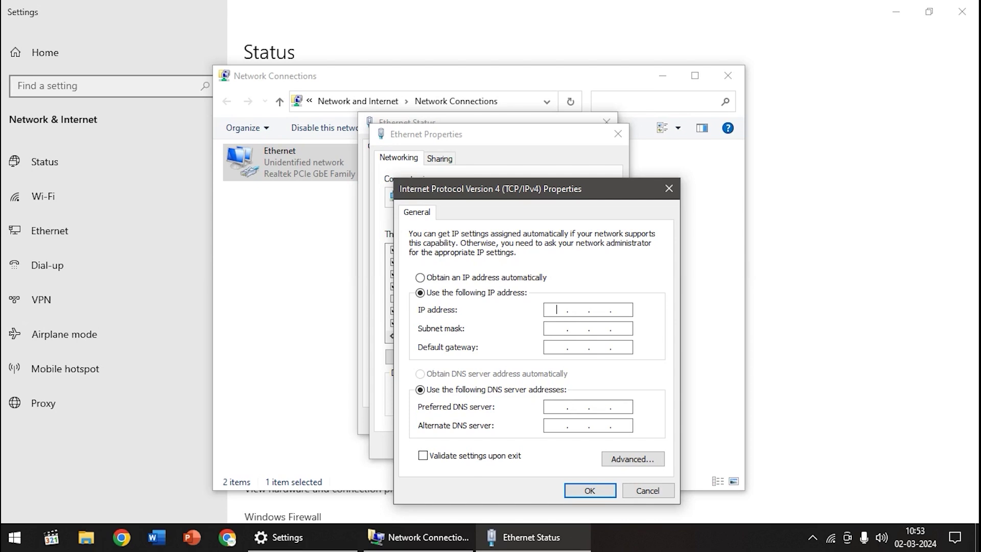
type("192 .")
type("168 . 8 . 15")
left_click(551, 328)
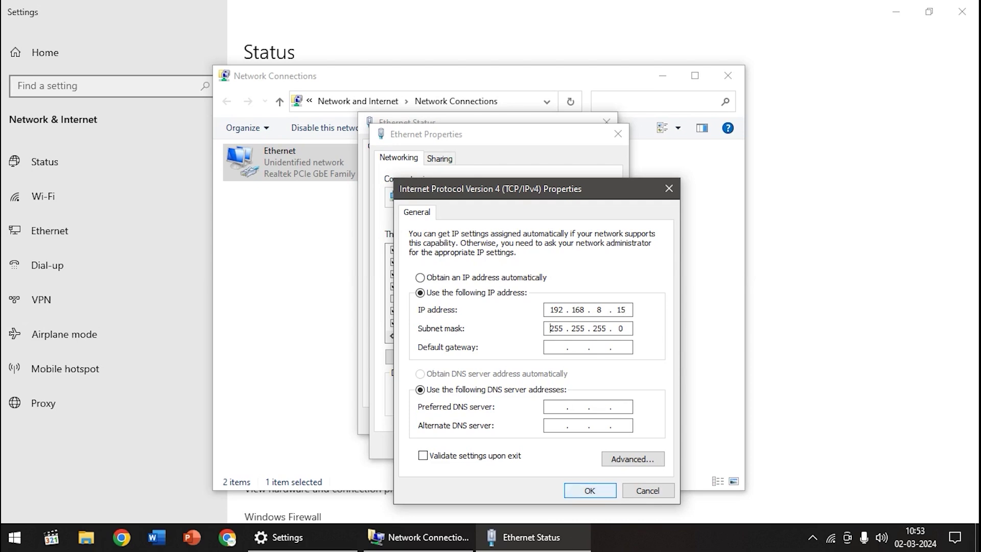
key("Return")
key("Return")
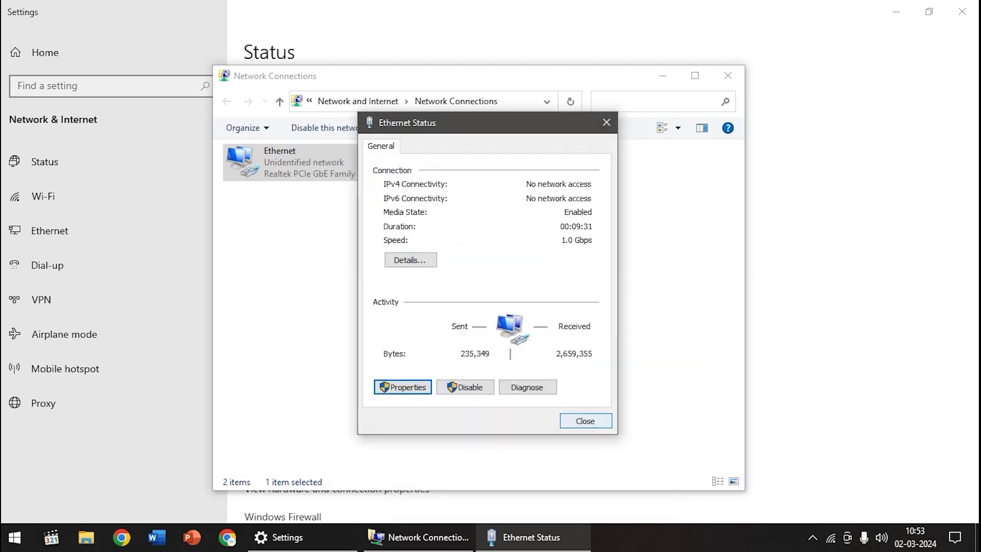
key("Escape")
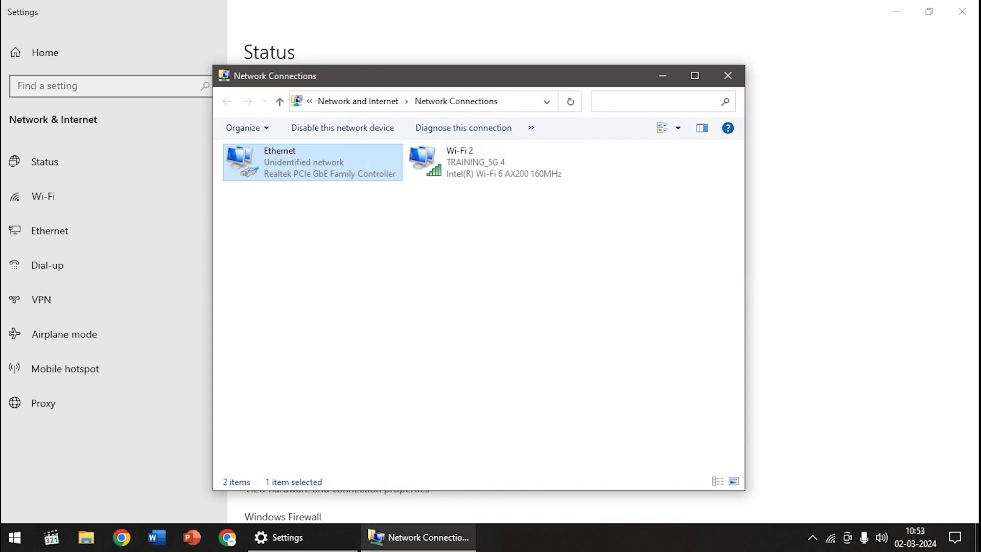
left_click(728, 76)
left_click(962, 11)
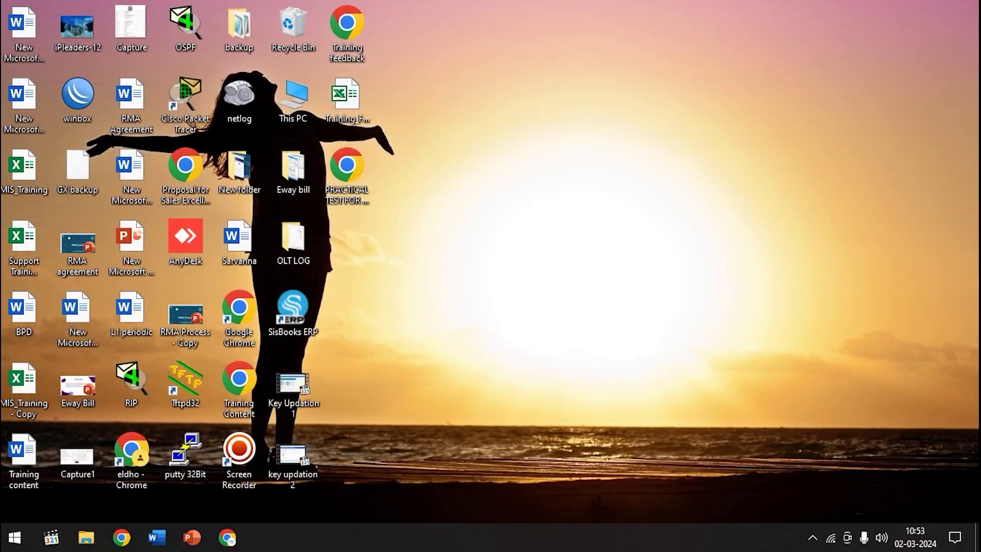
left_click(227, 537)
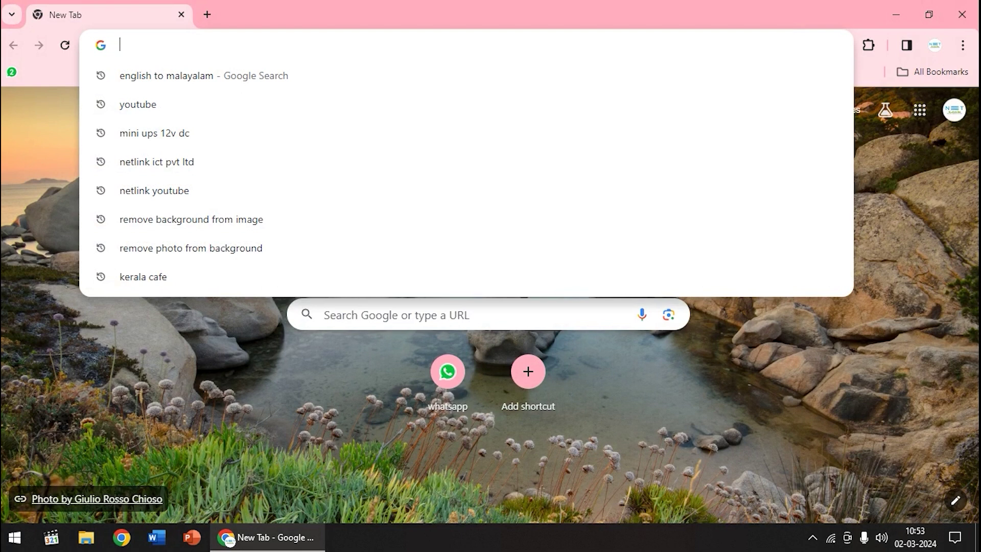
type("https")
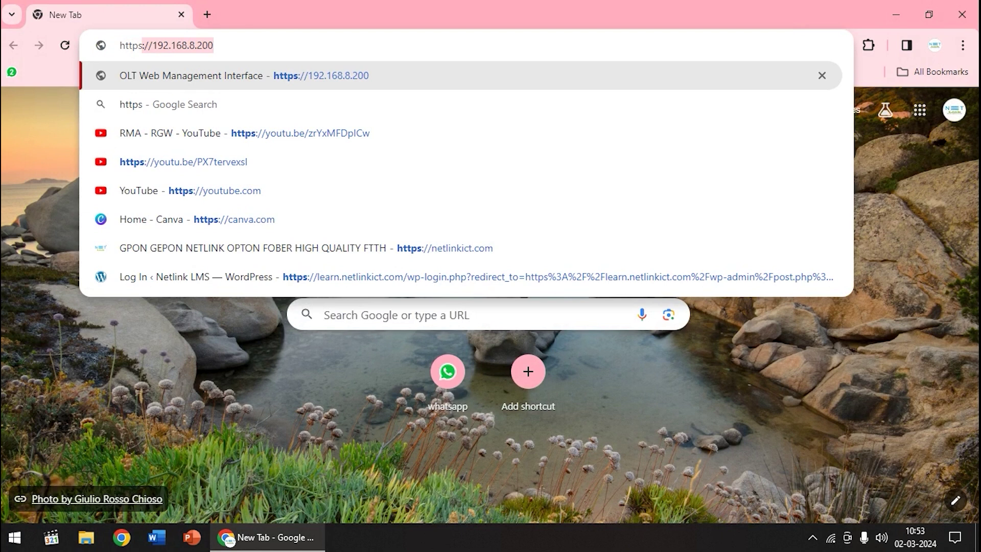
type(":/")
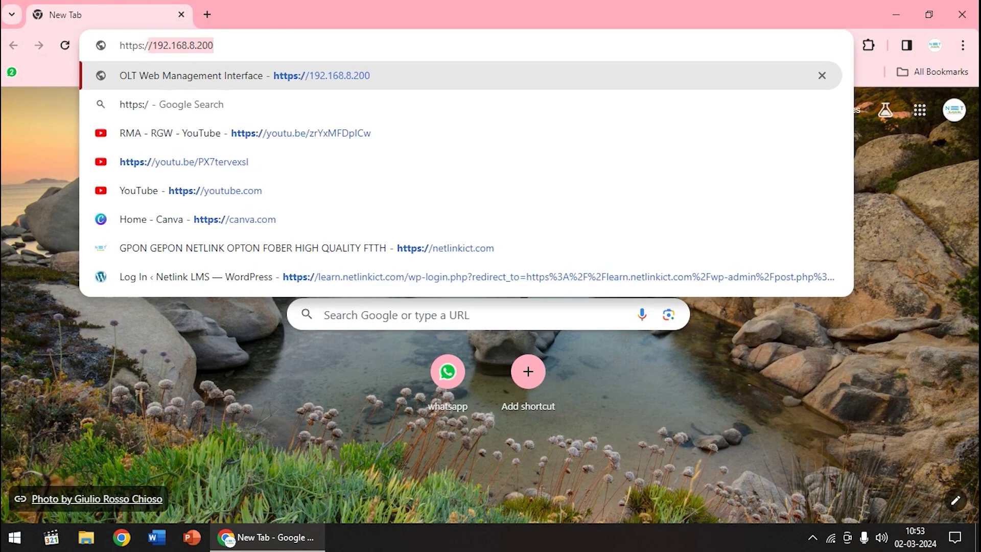
type("/192.")
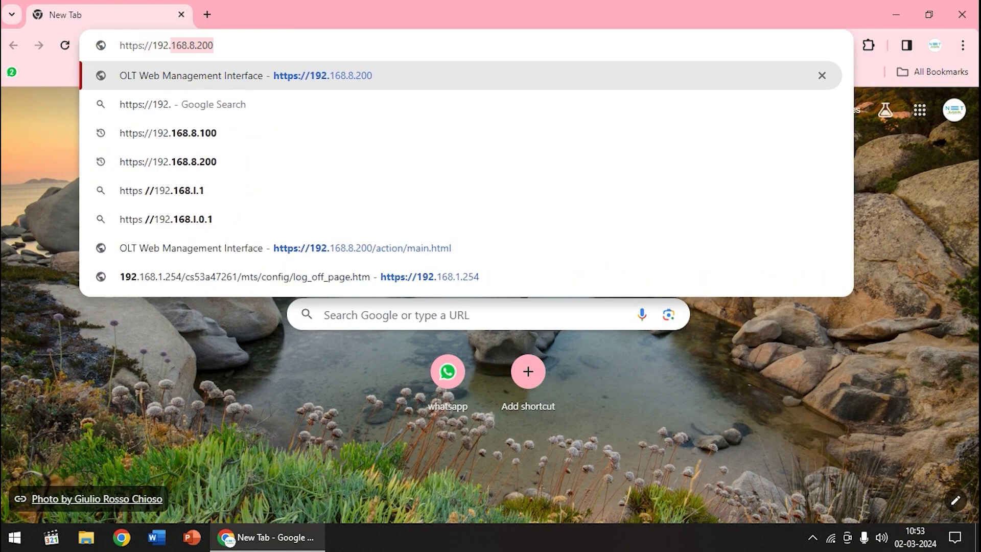
type("168.8.200")
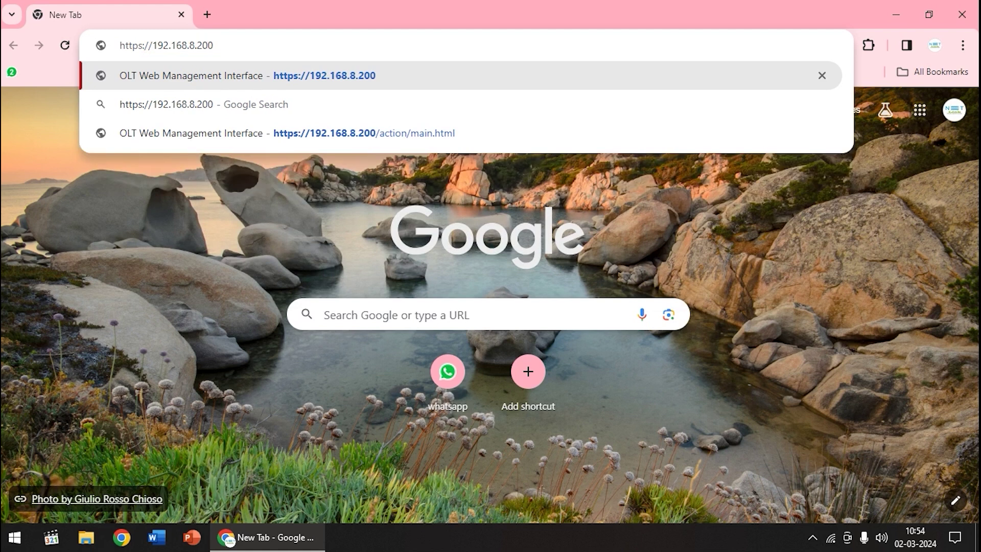
key("Return")
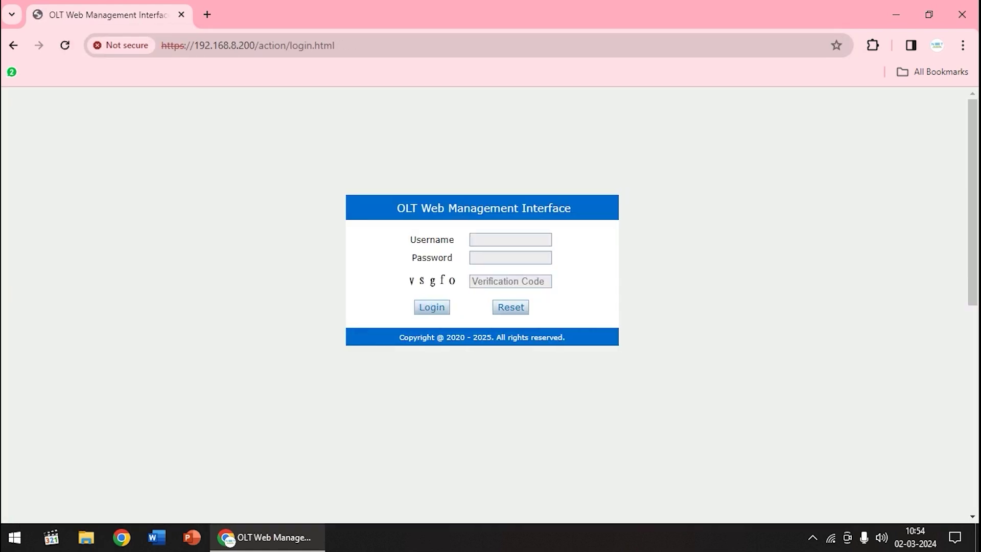
Log in with the administrator username, the account password and the verification code.
key("Tab")
key("Tab")
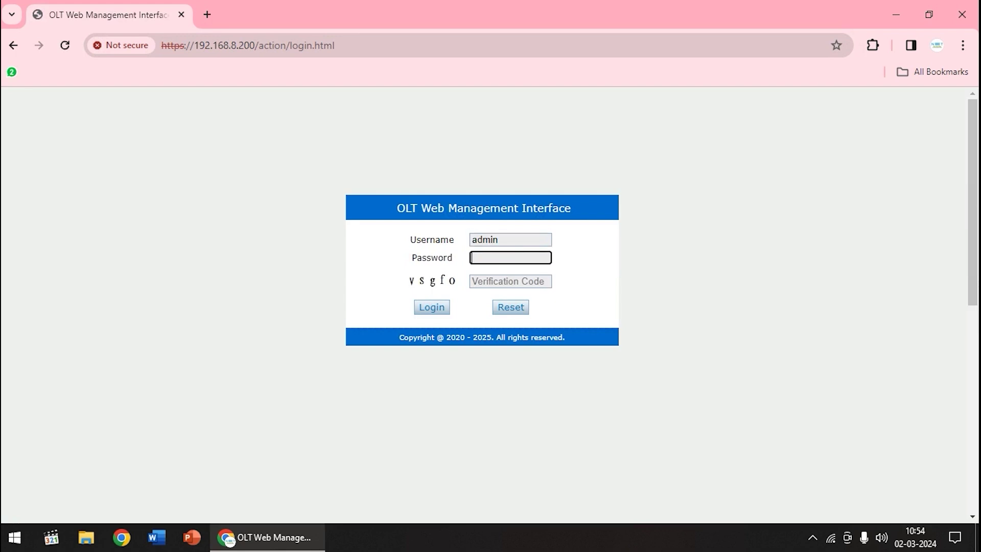
key("Tab")
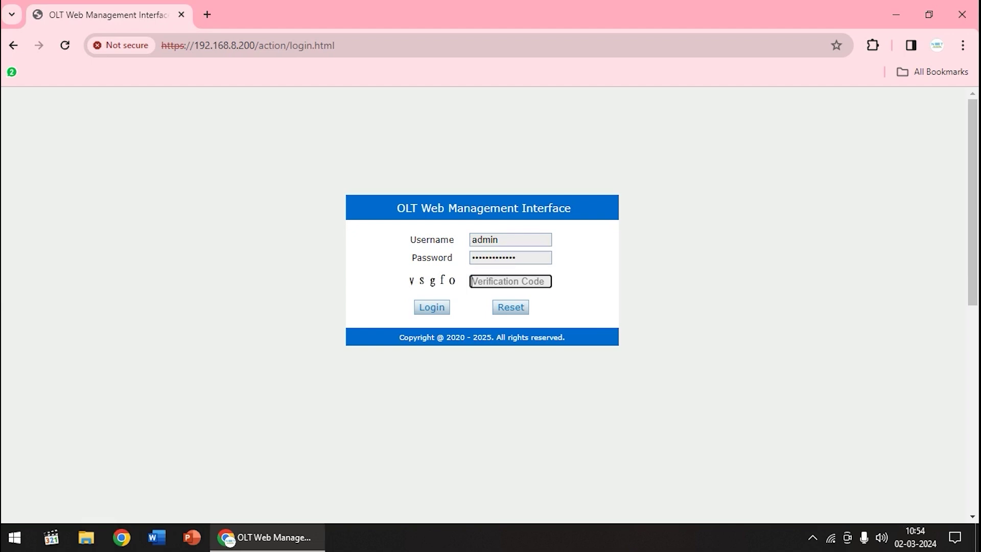
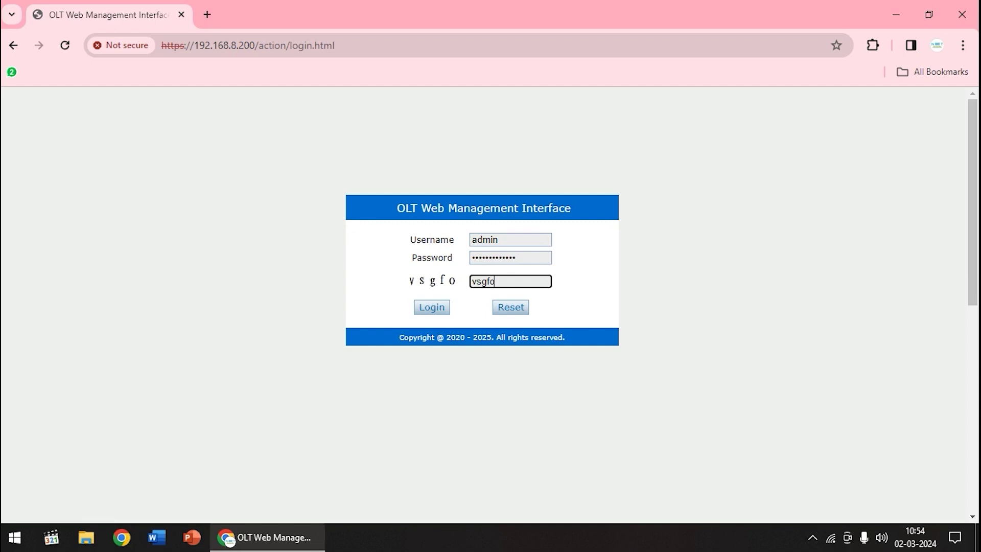
key("Return")
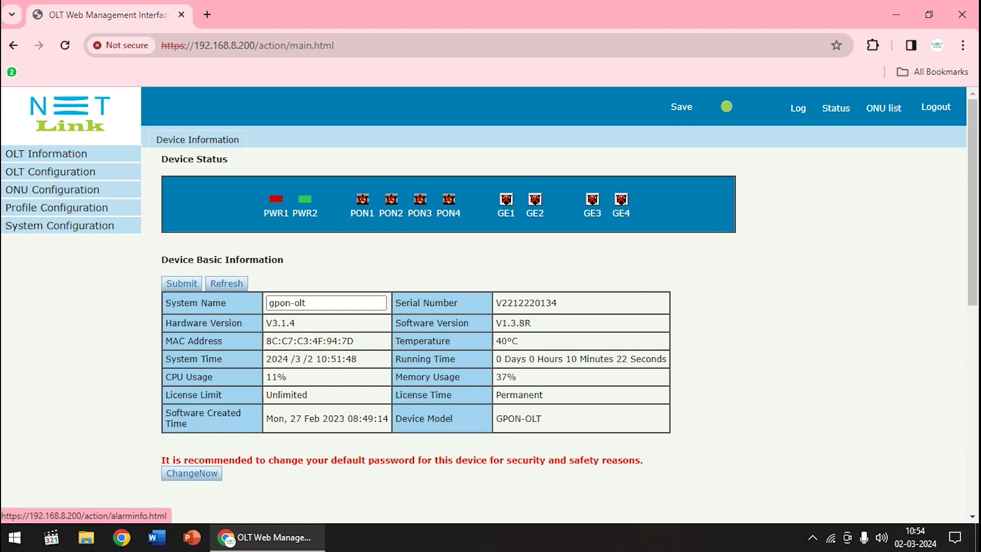
Save the configuration from Device Management's Config File page and check the save entries in the System Log.
left_click(797, 108)
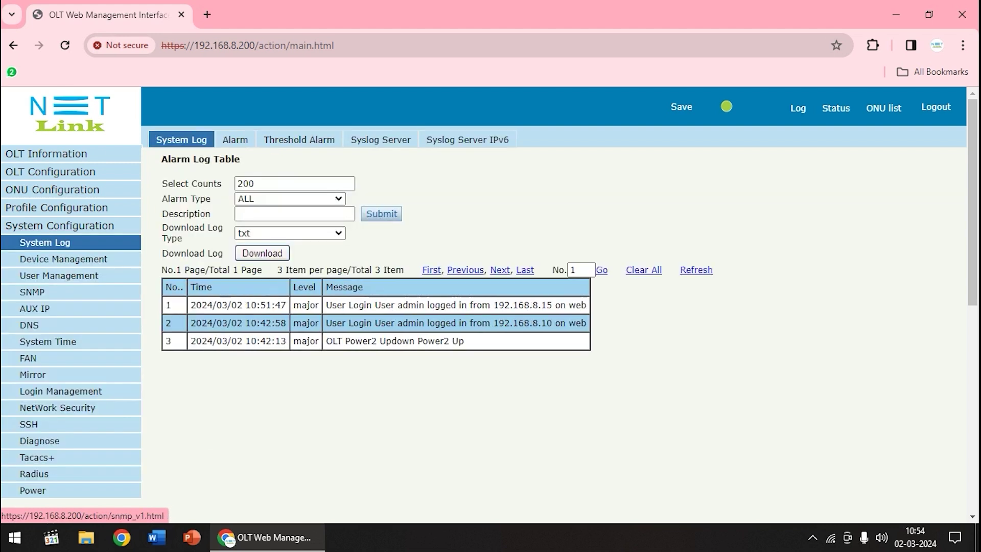
left_click(64, 259)
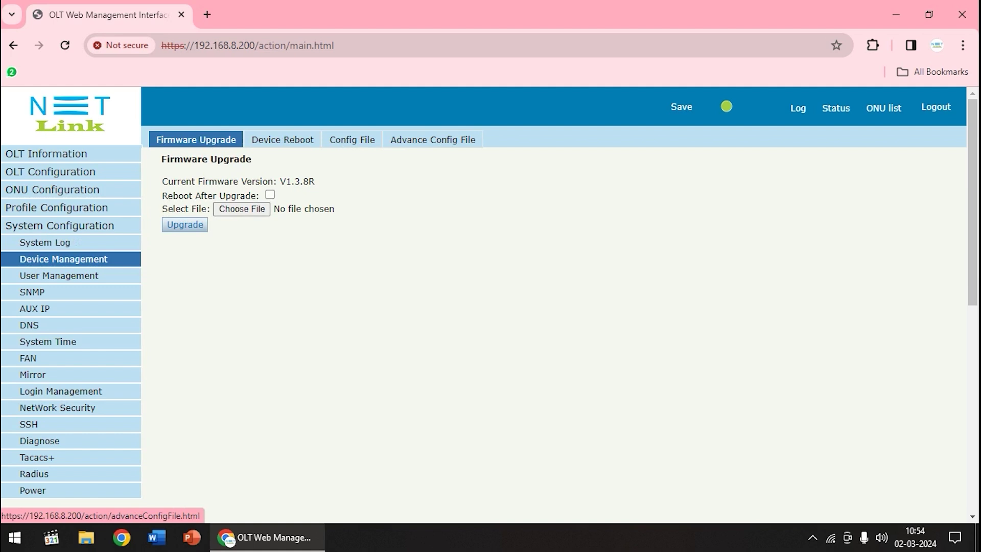
left_click(352, 140)
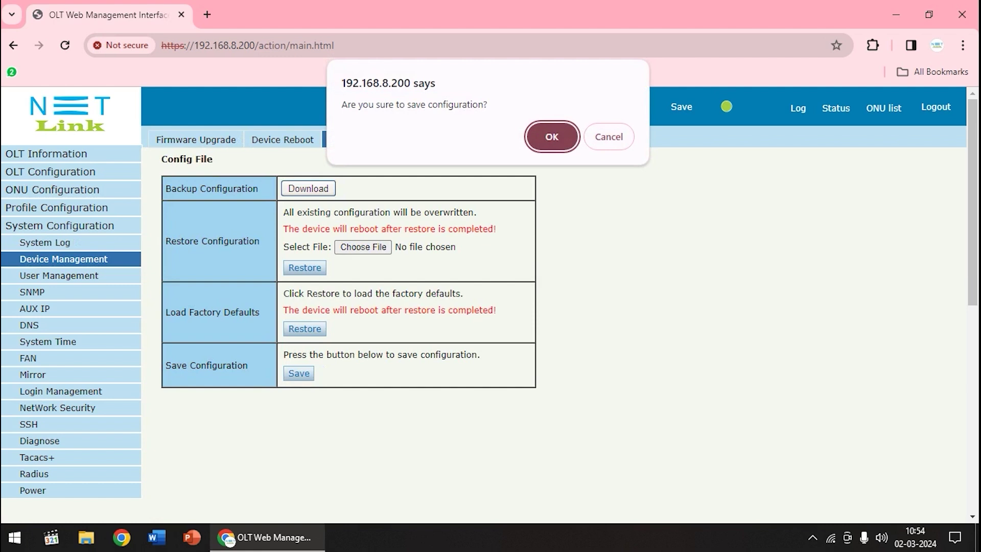
key("Return")
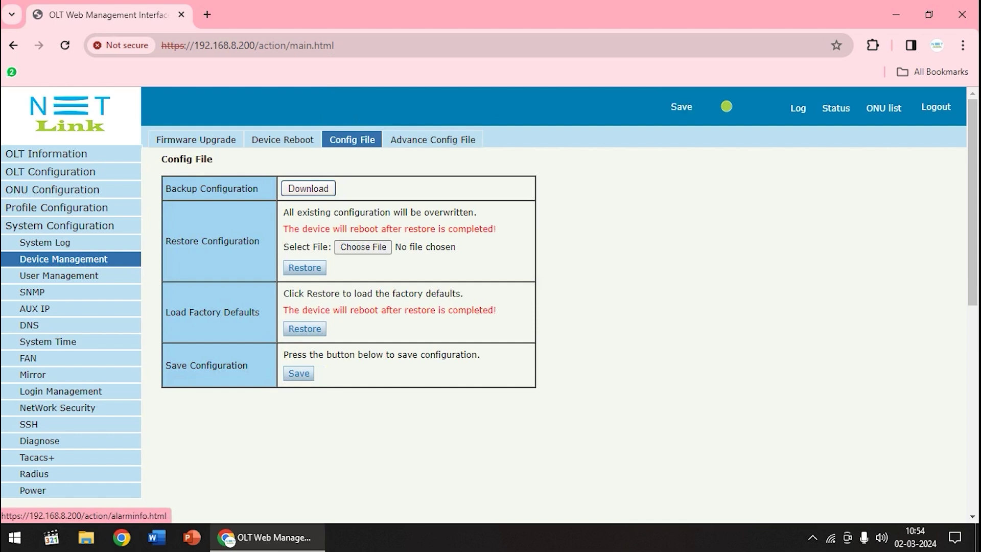
left_click(797, 108)
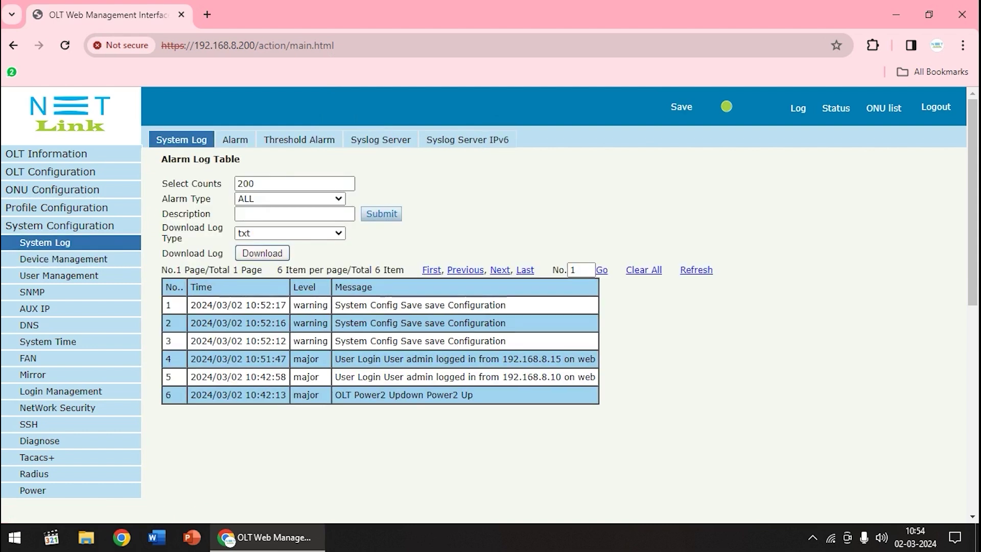
left_click(835, 108)
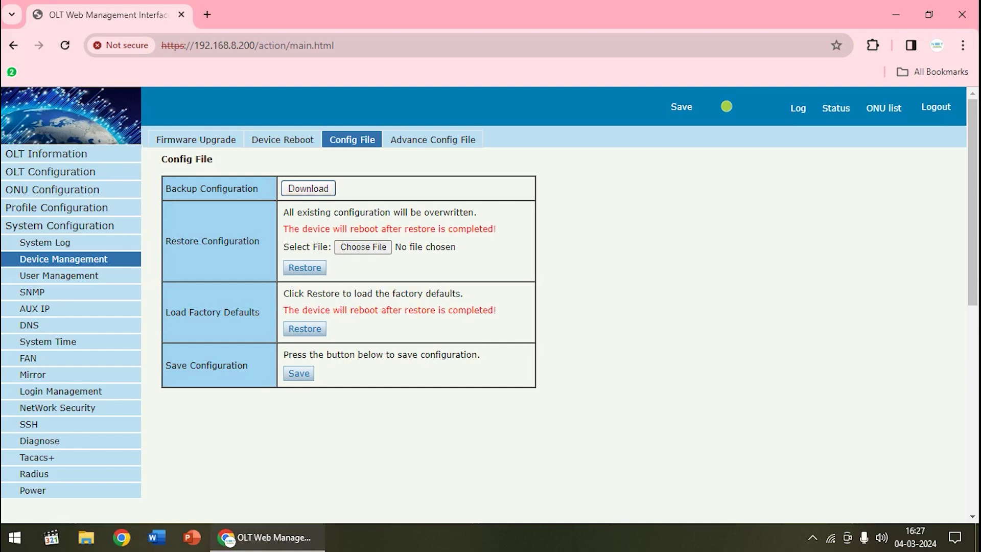
Download the configuration backup gpon-olt_8cc7c34f947d.cfg and dismiss Chrome's blocked-download warning.
left_click_drag(165, 188, 259, 188)
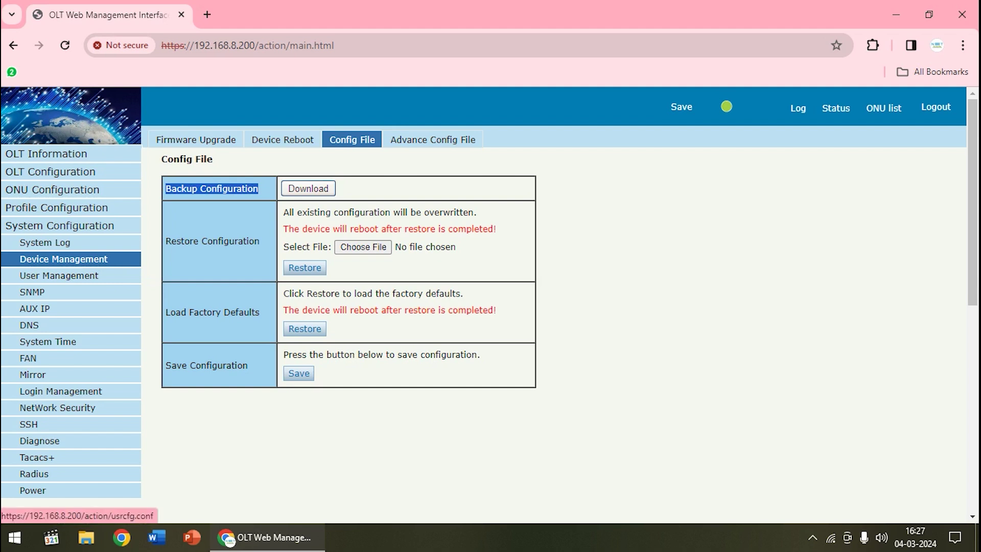
left_click(308, 189)
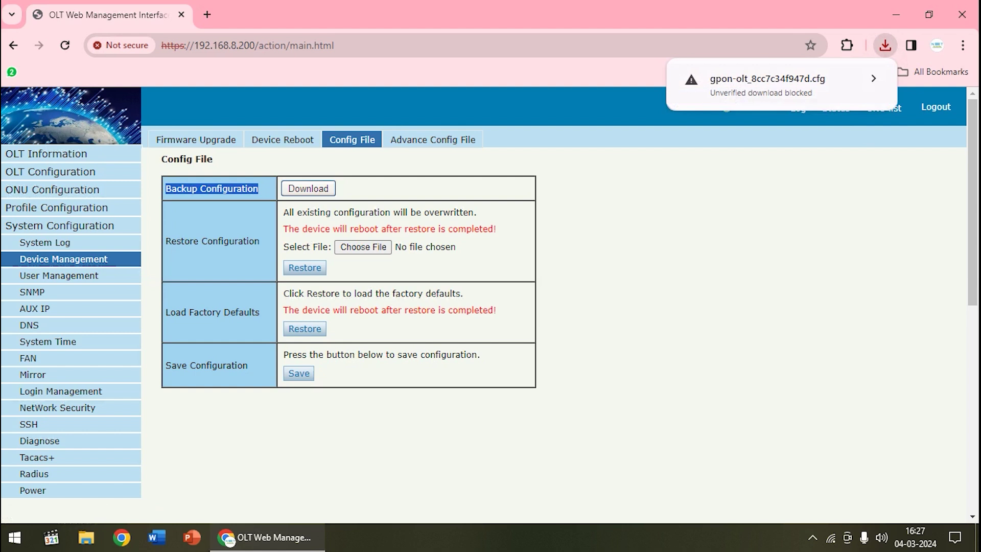
left_click(873, 79)
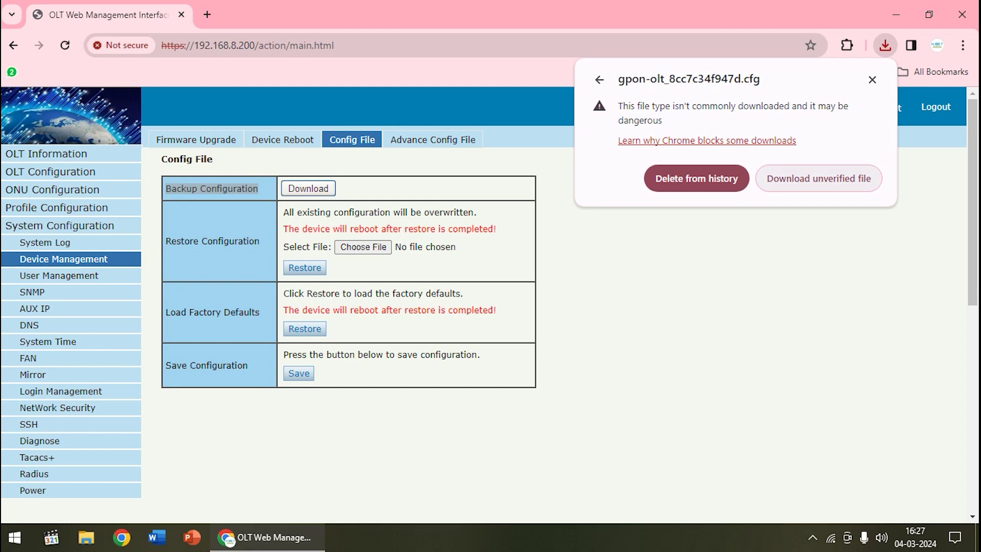
key("Escape")
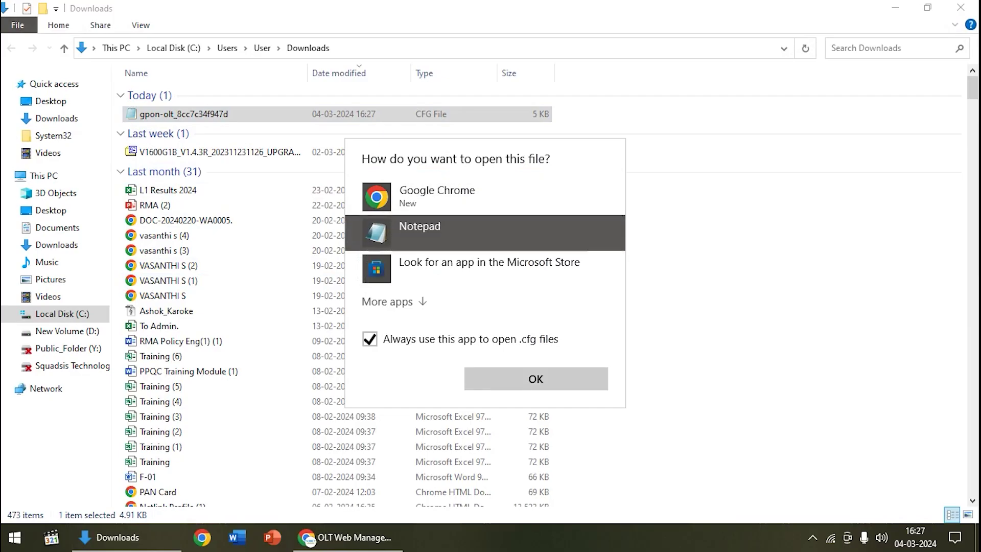
Open gpon-olt_8cc7c34f947d.cfg in Notepad and scroll through its interface settings.
left_click(535, 379)
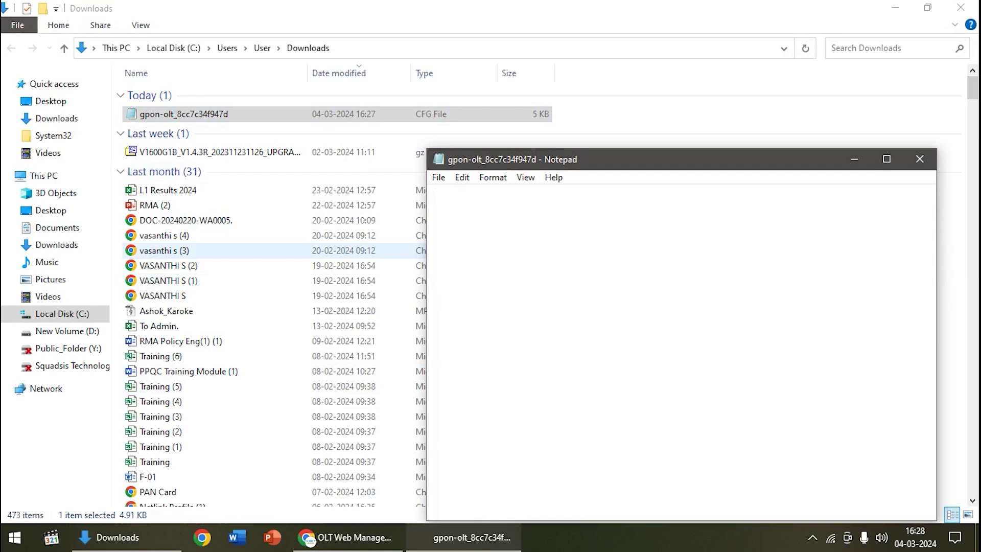
scroll(680, 353, "down", 7)
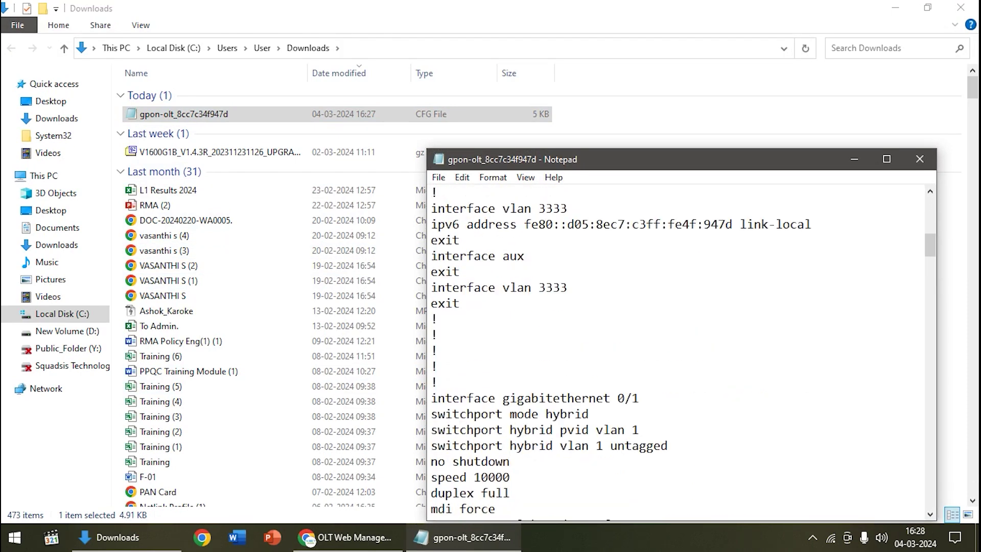
scroll(680, 352, "down", 3)
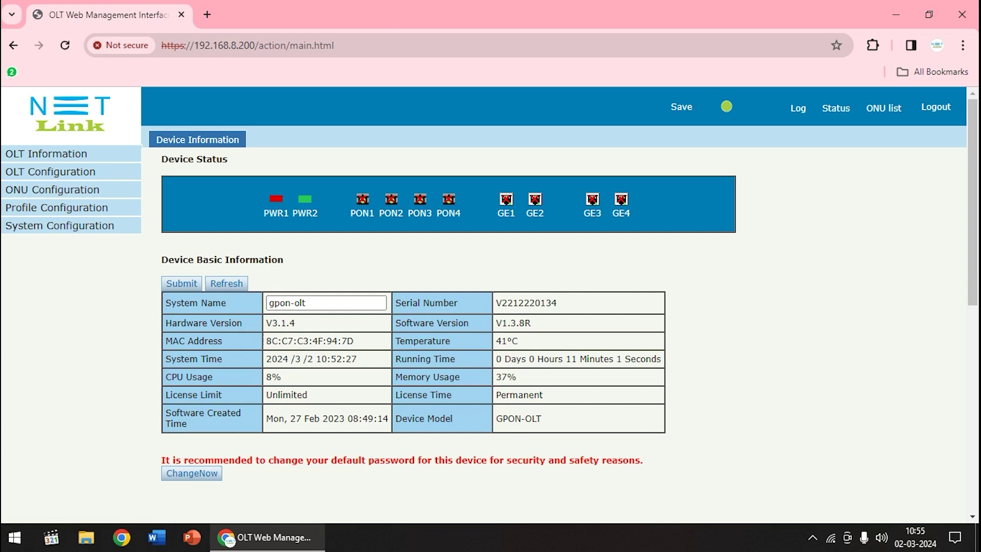
Copy software version V1.3.8R into a new Notepad note, then search Windows for PuTTY.
left_click_drag(395, 323, 532, 322)
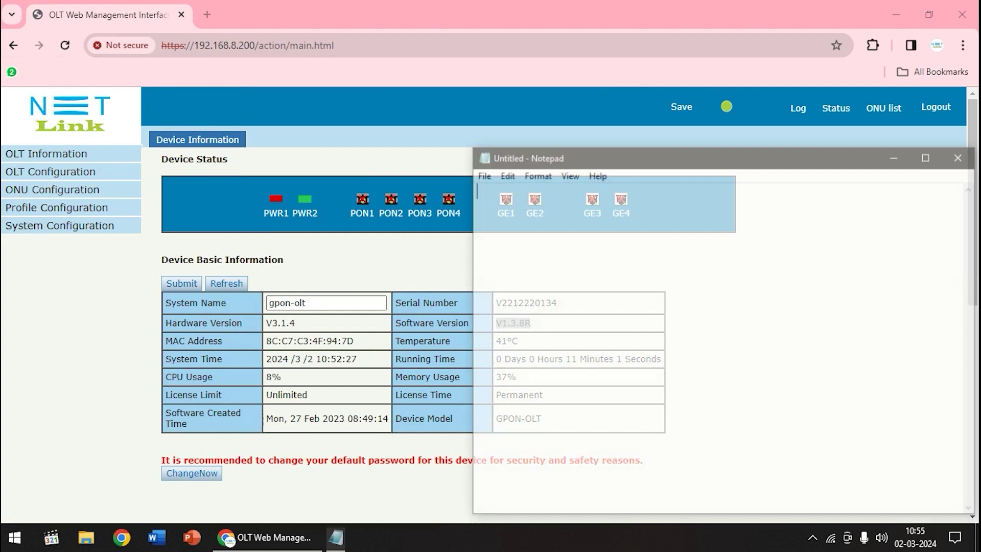
type("V1.3.8R")
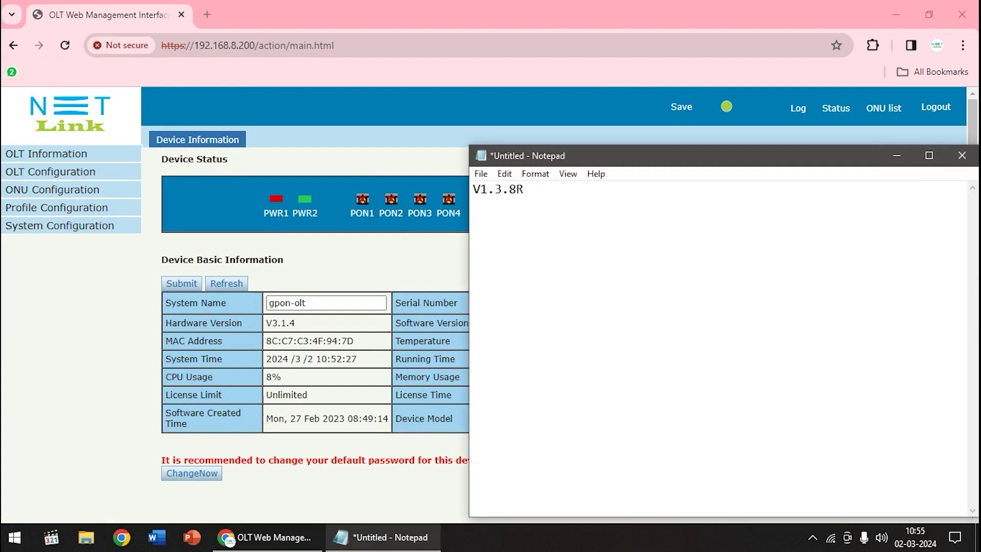
left_click(229, 541)
key("super")
type("putt")
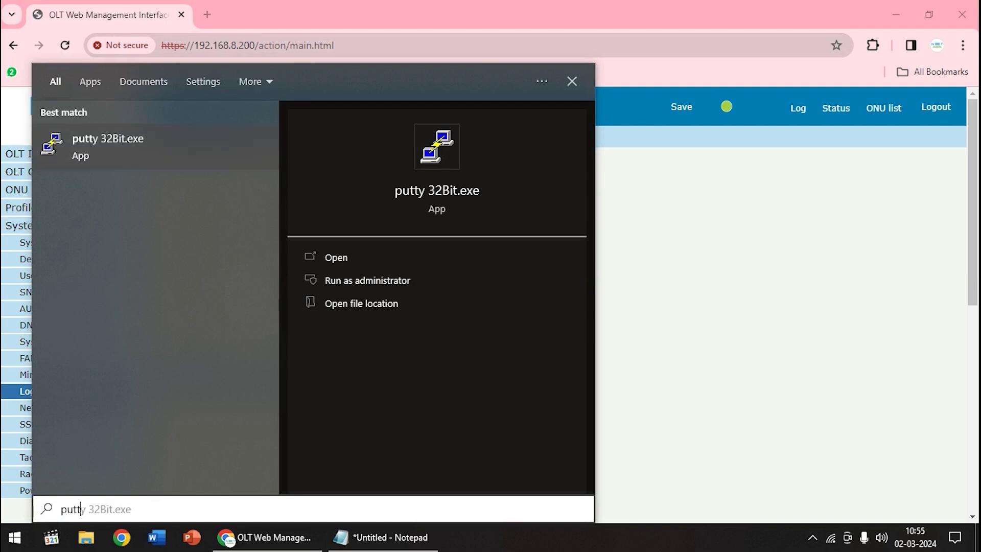
Start a PuTTY Telnet connection to 192.168.8.200 on port 23.
key("Return")
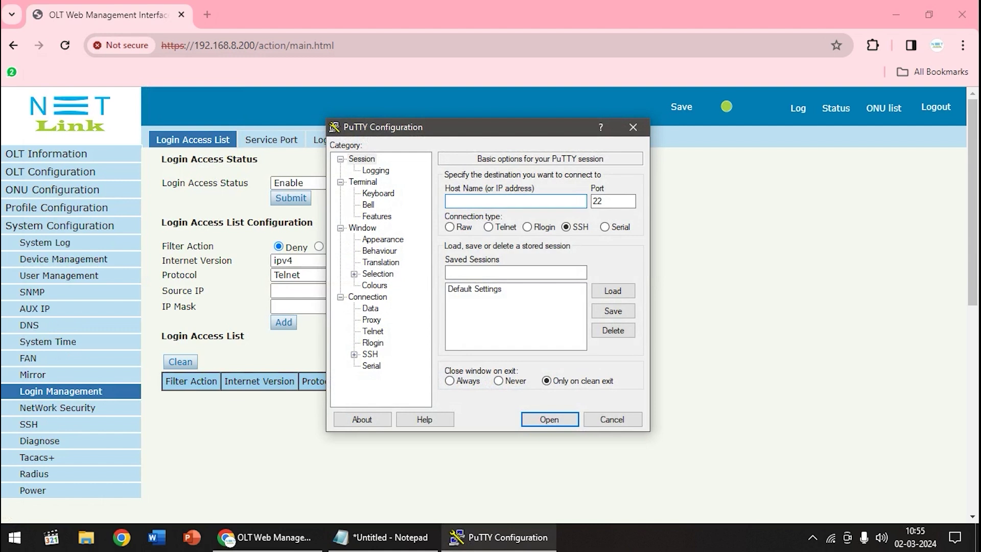
type("192.168.8.200")
key("alt+t")
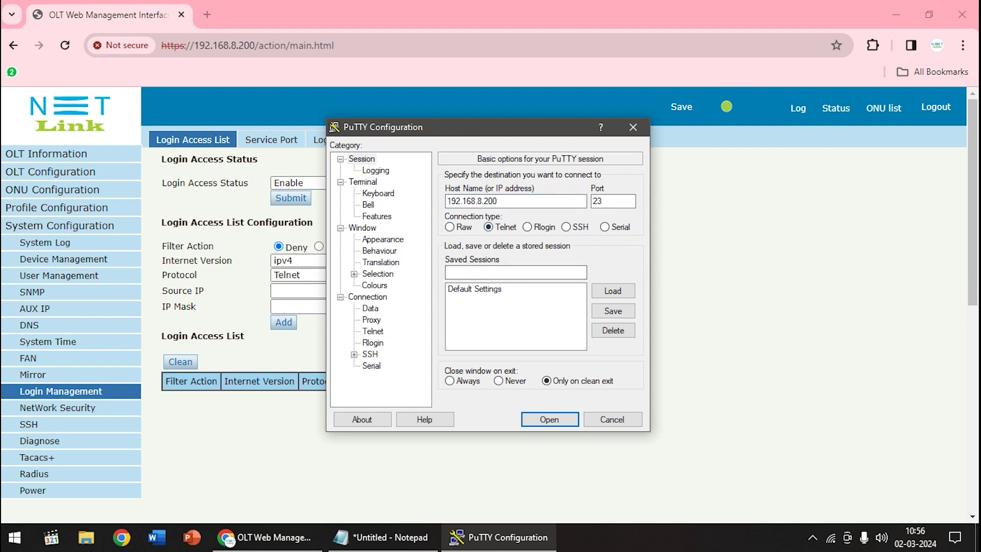
key("Return")
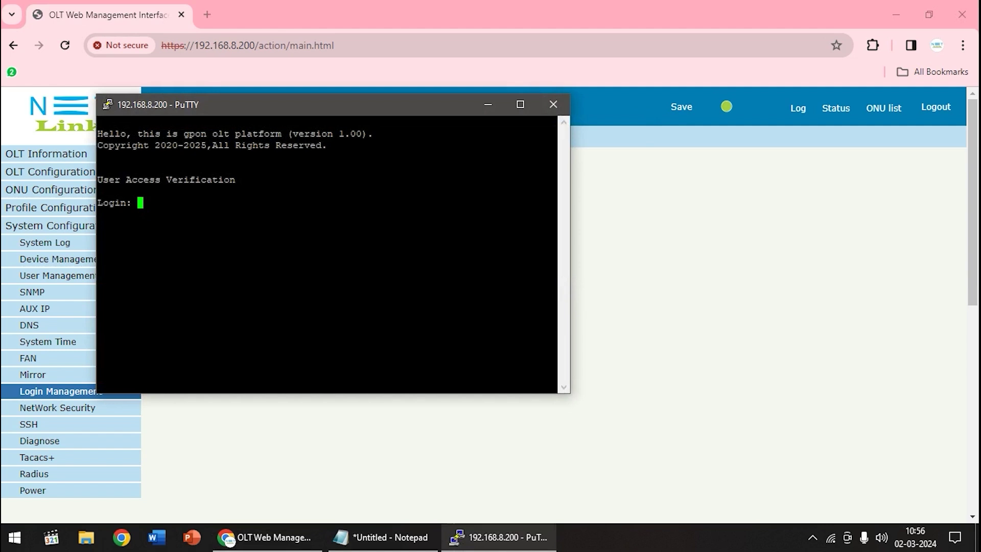
Log in as administrator, enter privileged and global configuration mode with en and c t.
type("af")
key("BackSpace")
type("dmin")
key("Return")
key("Return")
type("en")
key("Return")
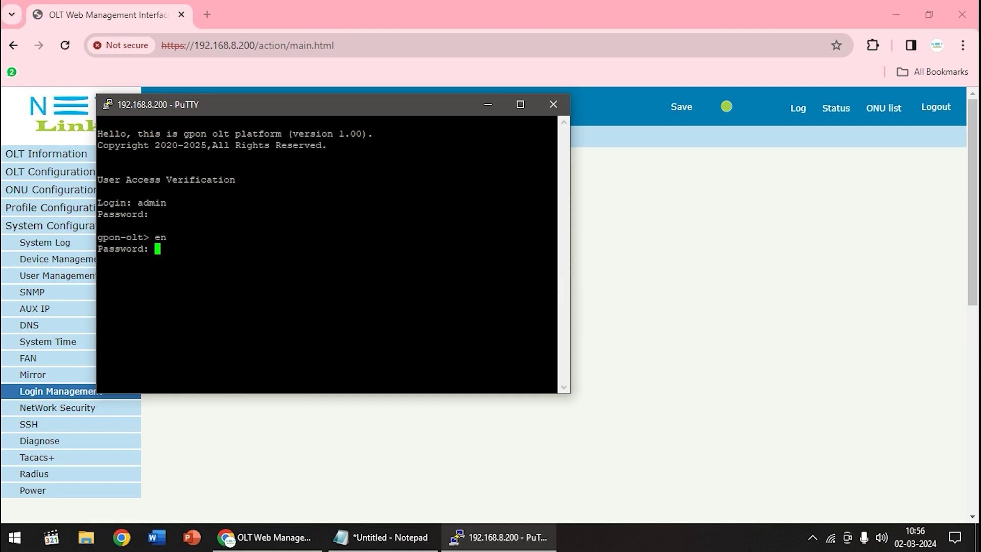
key("Return")
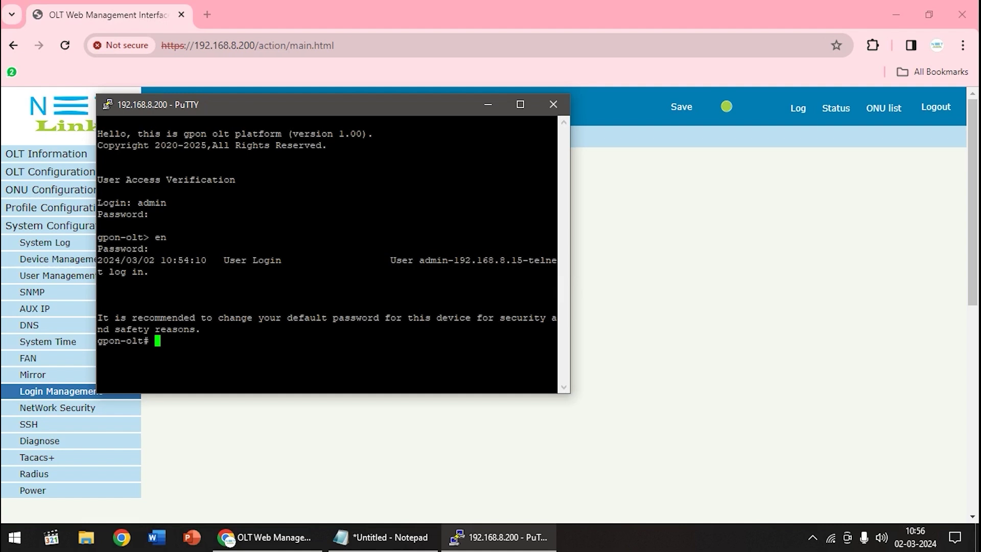
type("c t")
key("Return")
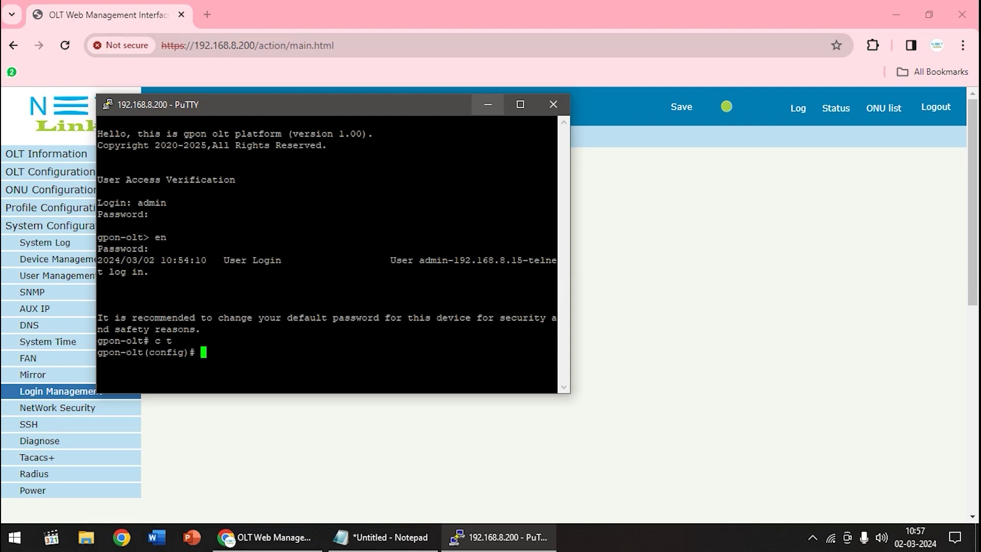
left_click(228, 540)
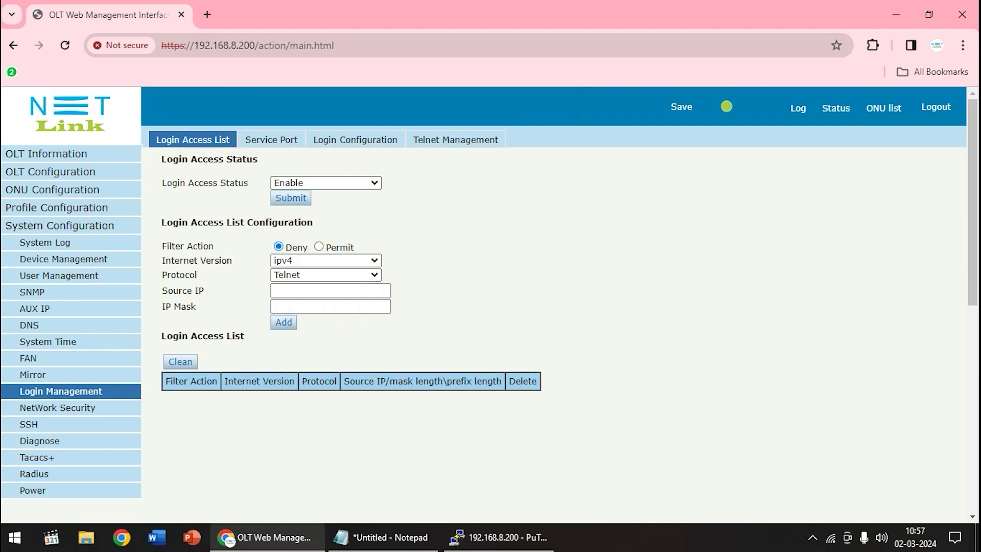
key("ctrl+t")
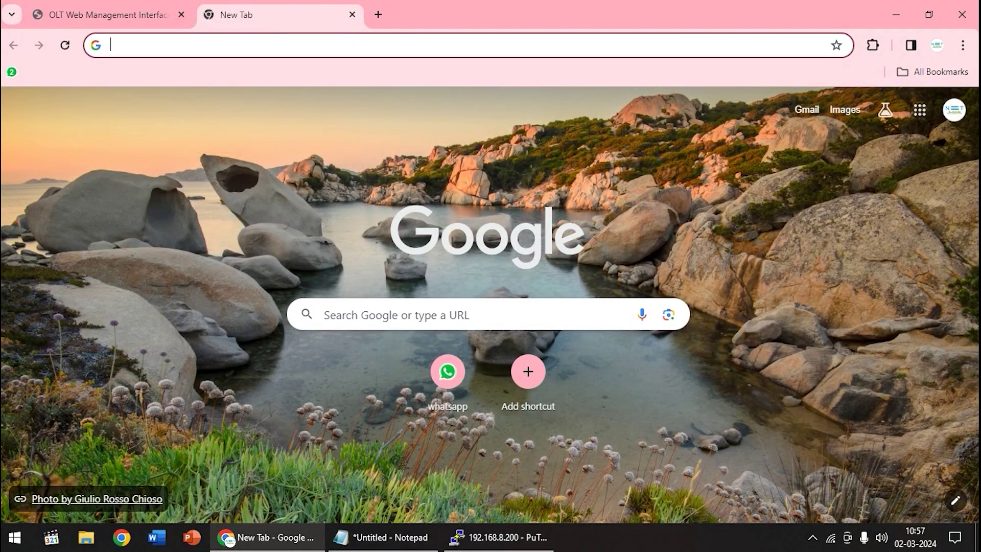
Go to netlinkict.com, dismiss the popup and find the V1600G0-B, V1600G1-B firmware entry.
type("net")
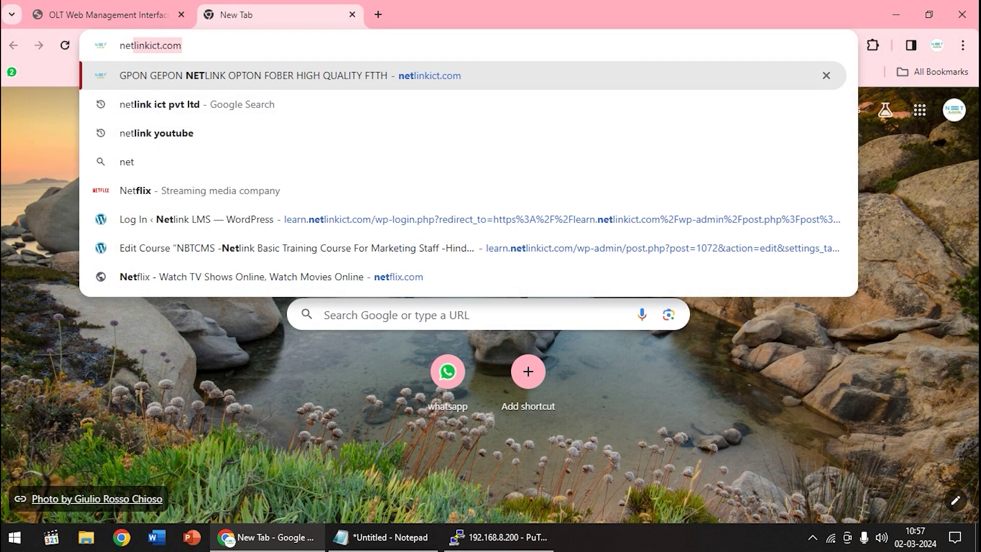
key("Return")
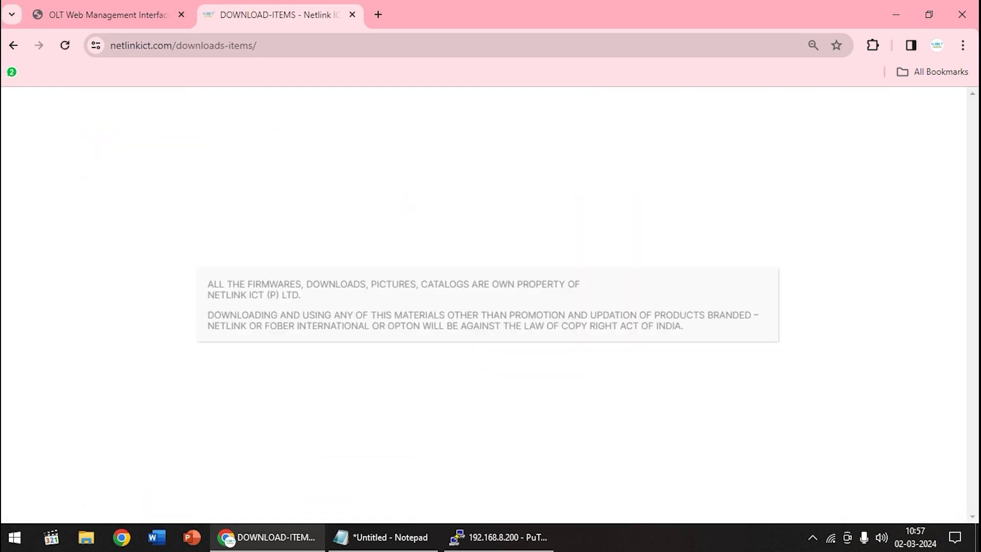
left_click(756, 283)
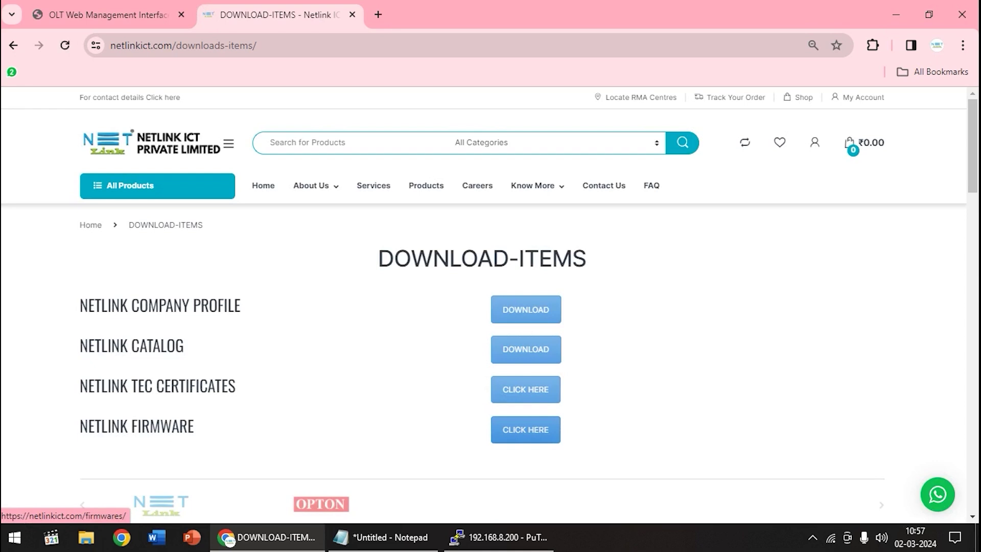
left_click(526, 429)
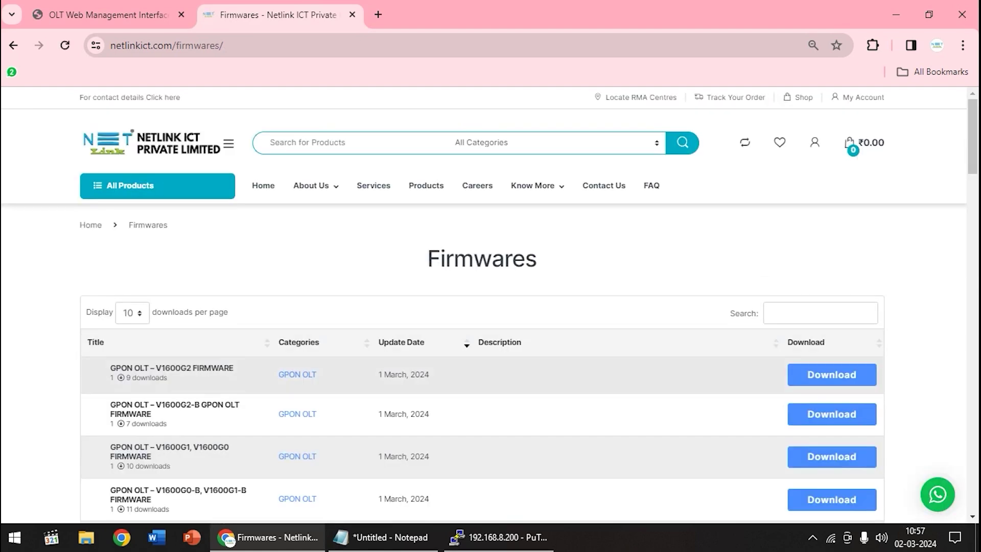
scroll(482, 306, "down", 1)
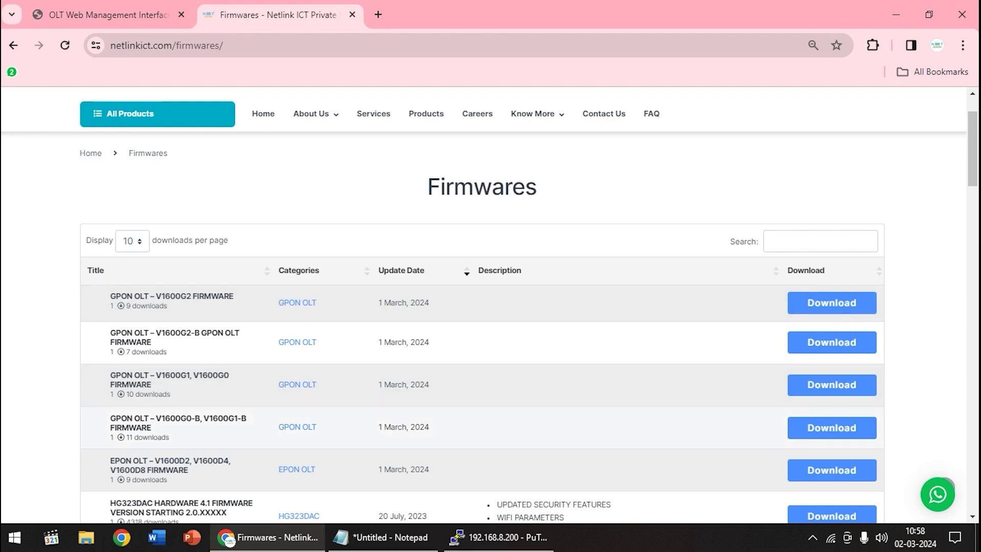
left_click_drag(110, 418, 152, 429)
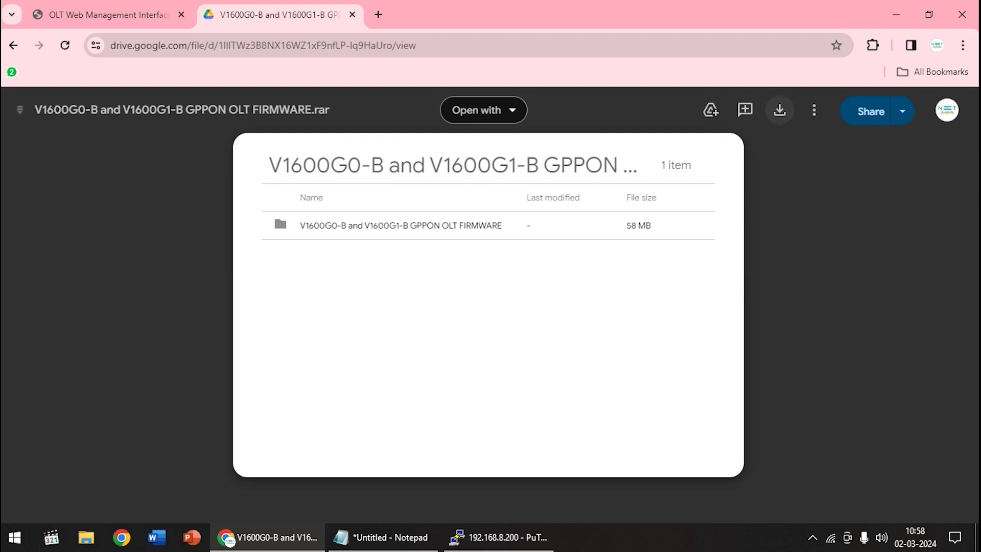
Start the firmware .rar download from the Drive preview, then close the Drive tab.
left_click(779, 110)
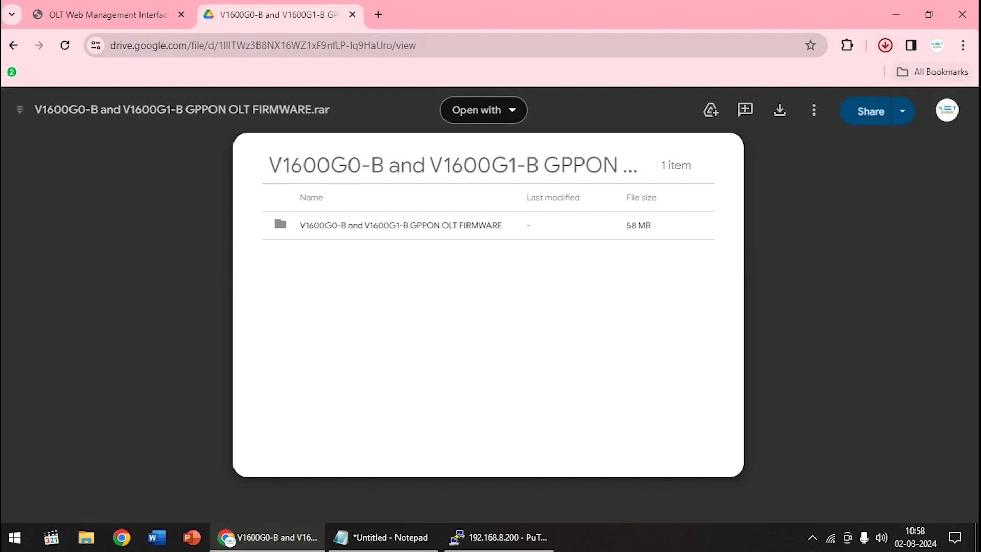
key("ctrl+w")
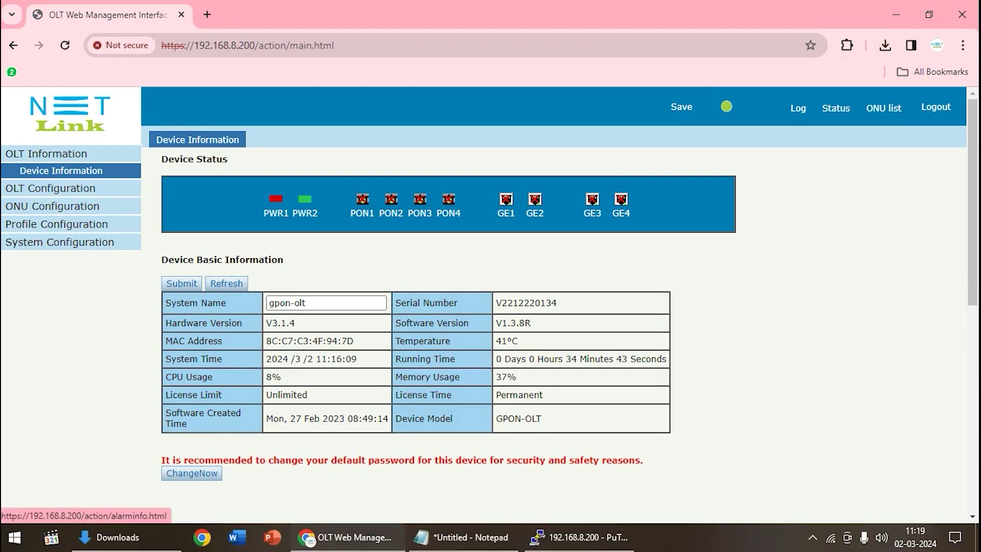
Go to the Firmware Upgrade page and select the V1600G1B_V1.4.3R .tar.gz firmware file.
left_click(798, 108)
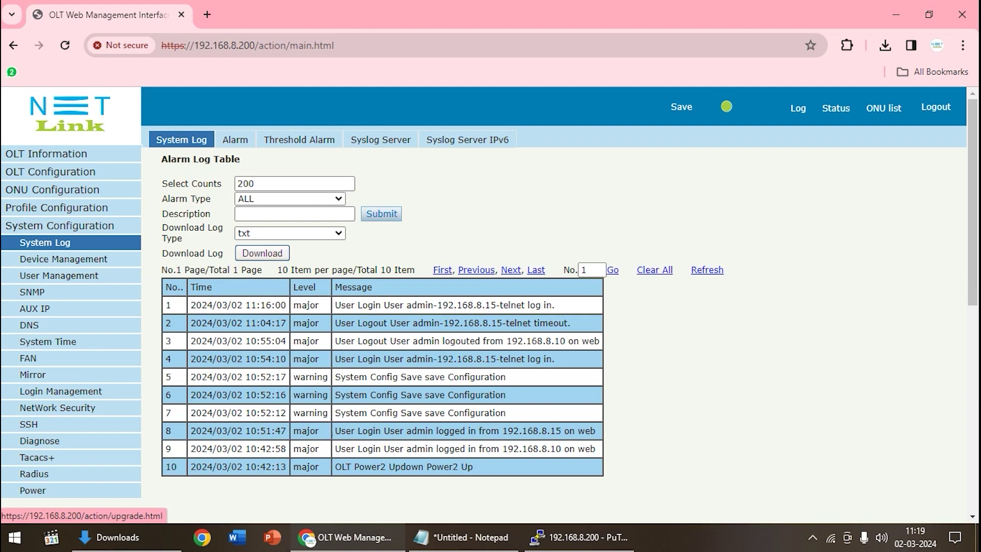
left_click(64, 259)
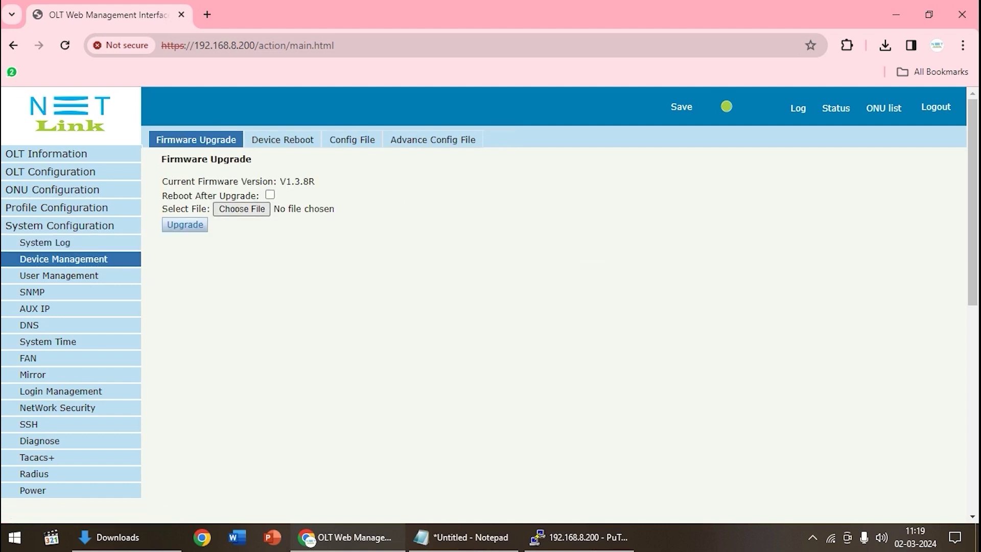
left_click(241, 208)
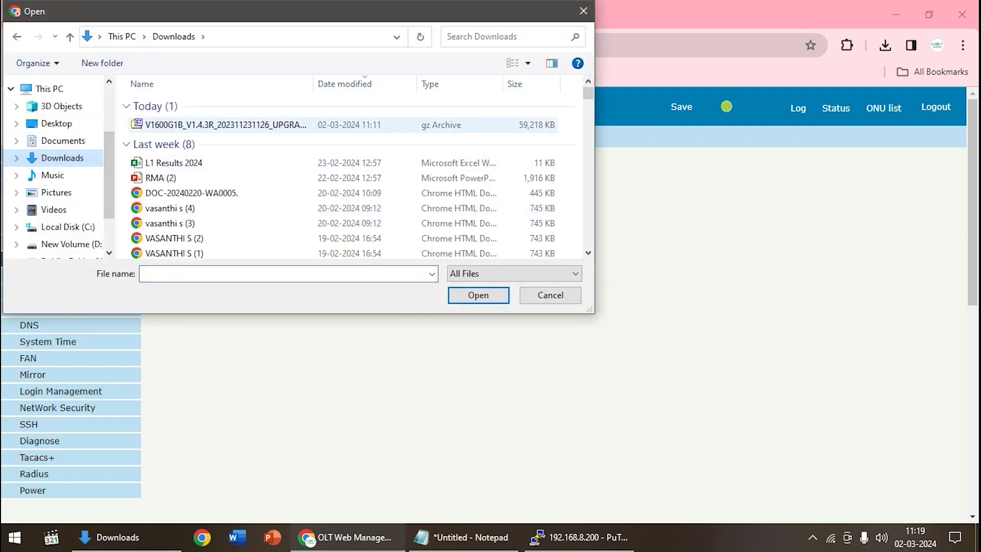
double_click(174, 124)
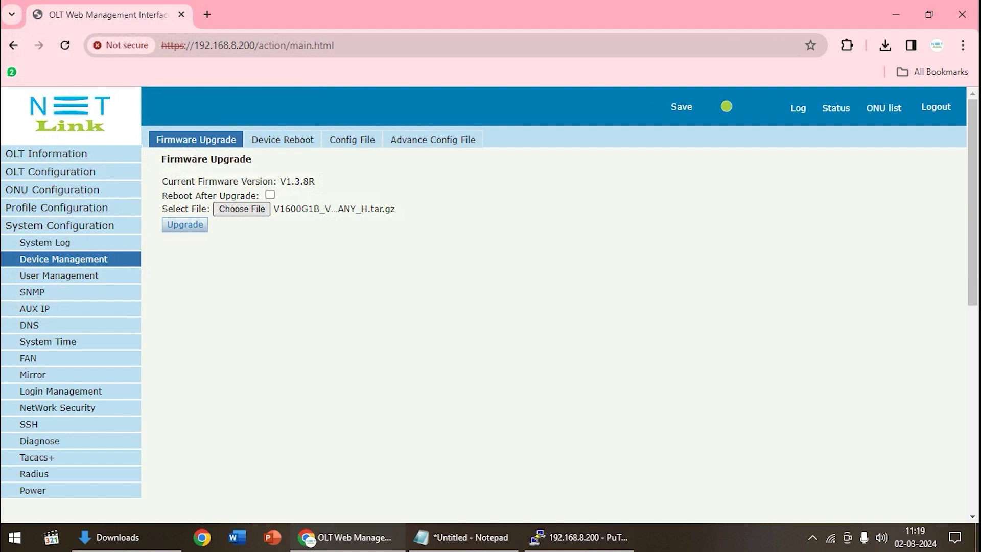
Start the firmware upload and move PuTTY aside to watch its progress.
key("Tab")
key("Return")
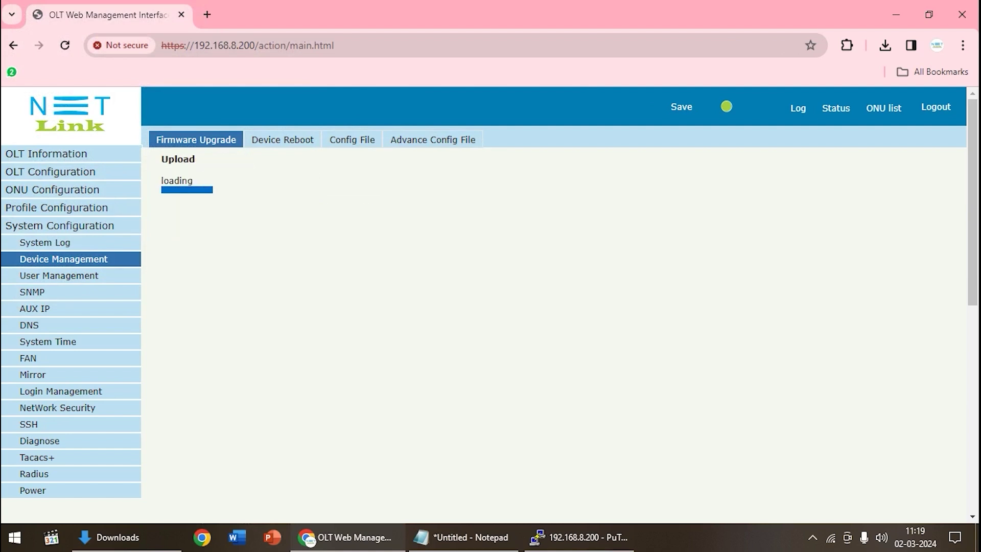
left_click(579, 537)
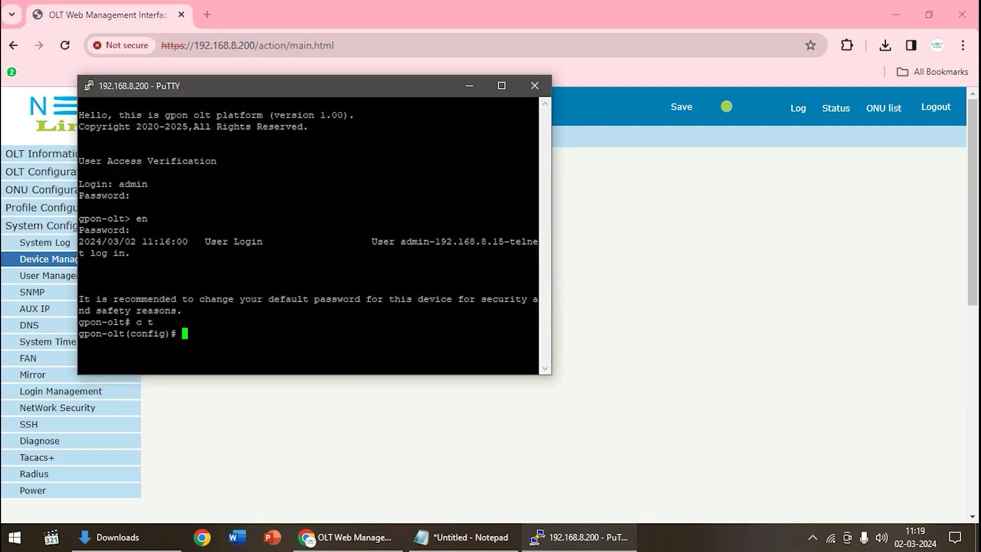
left_click_drag(301, 91, 678, 104)
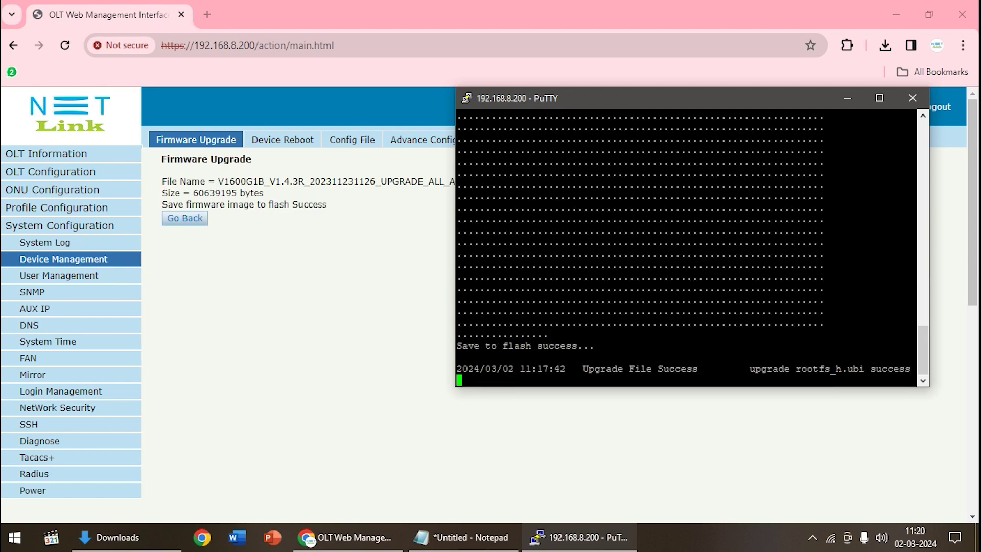
Re-select the V1.4.3R .tar.gz from Downloads, run Upgrade again, and monitor PuTTY's upgrade log.
left_click(847, 98)
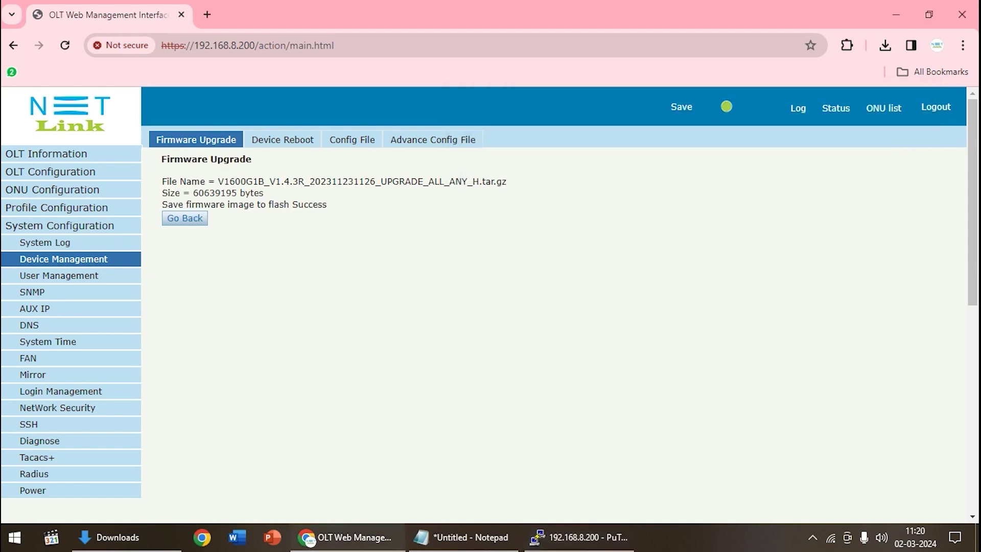
left_click(184, 218)
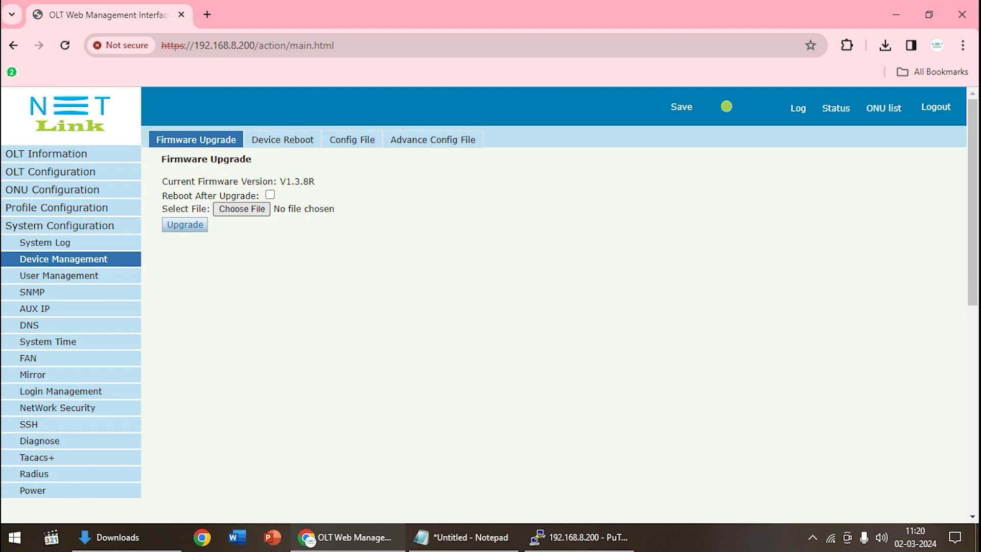
left_click(241, 209)
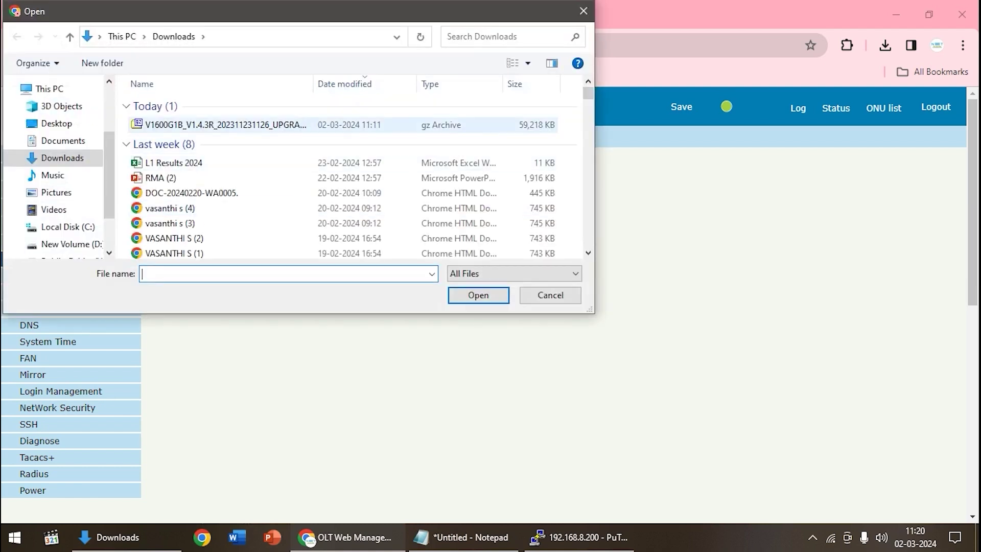
left_click(225, 124)
left_click(478, 295)
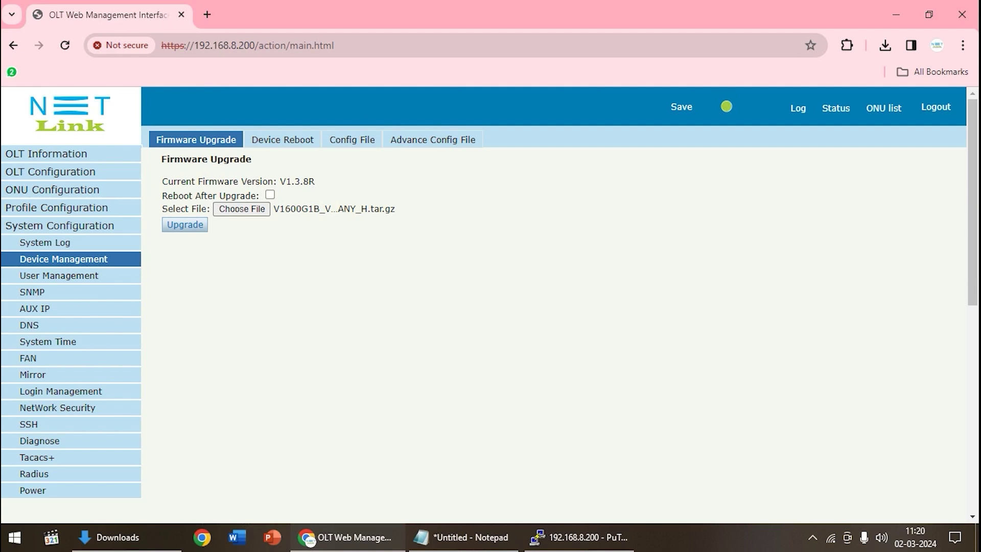
left_click(185, 225)
left_click(579, 537)
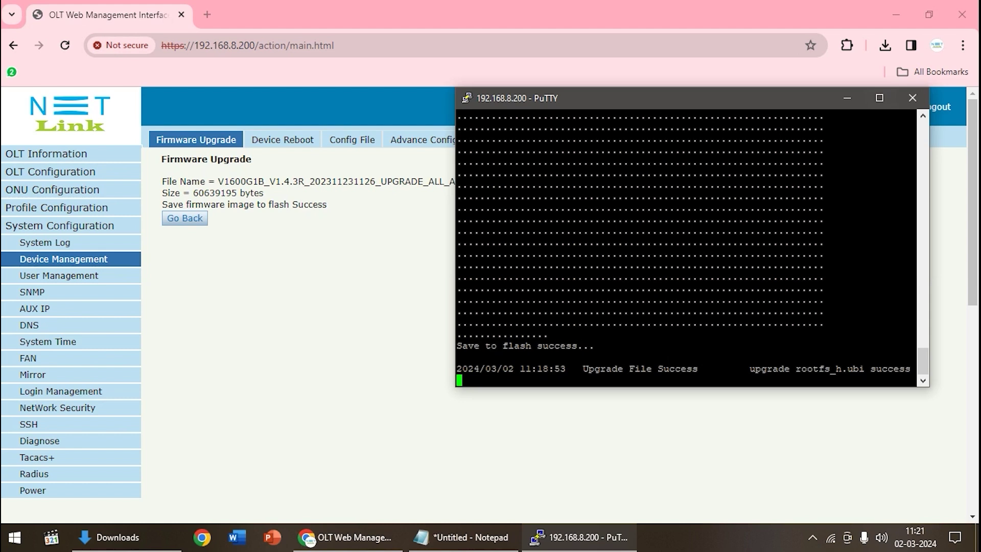
End the PuTTY session and return to the firmware upgrade form.
left_click(912, 98)
key("Return")
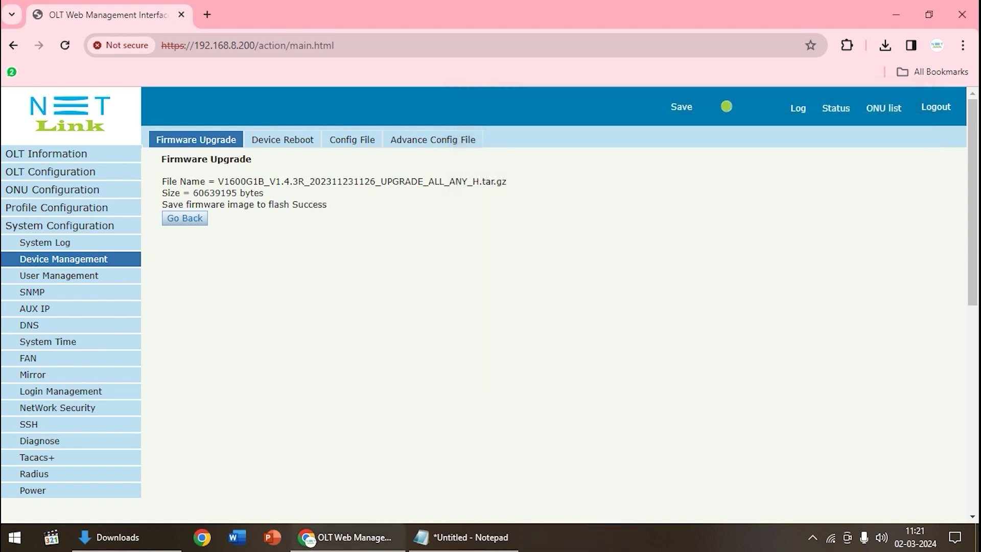
left_click(184, 218)
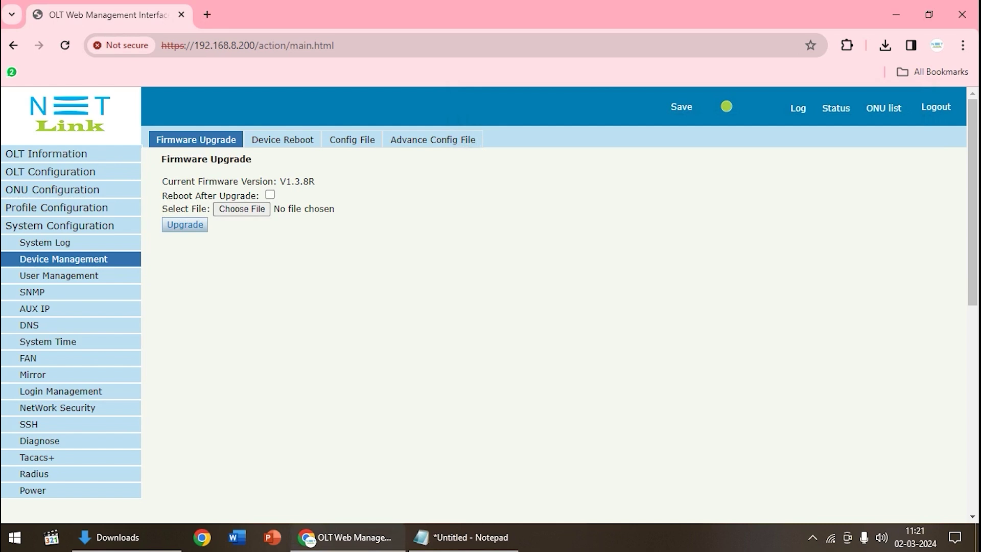
Reboot the OLT from the Device Reboot page and confirm the prompt.
left_click(283, 139)
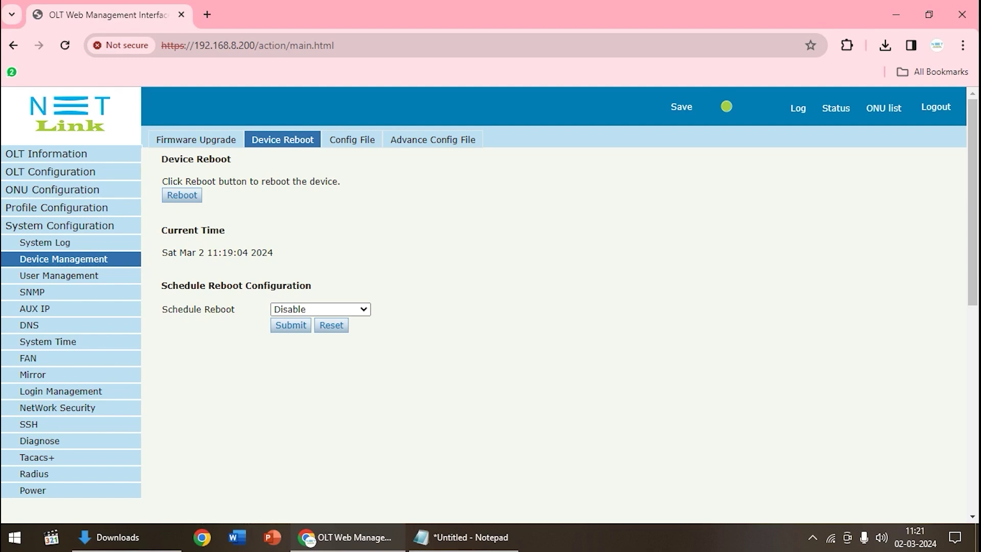
left_click(182, 195)
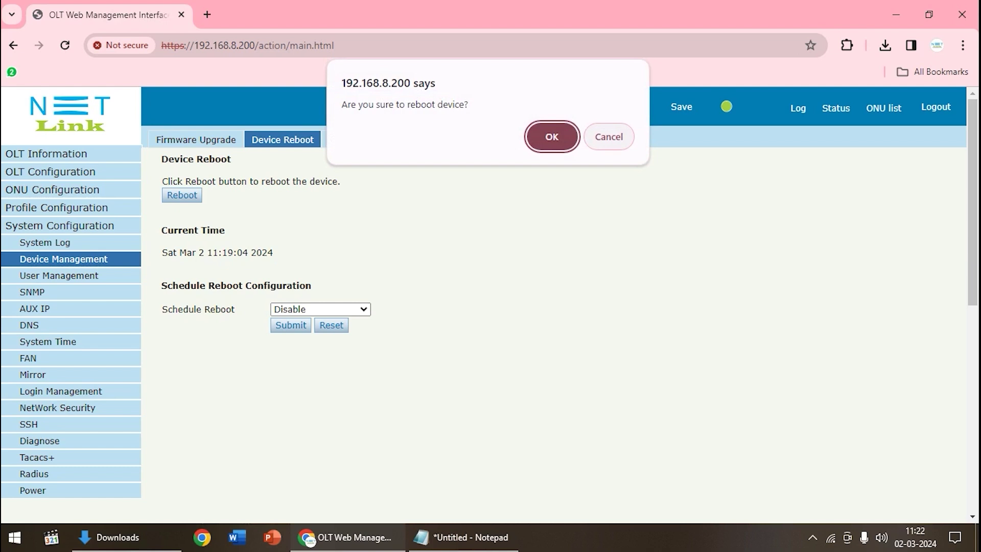
left_click(551, 136)
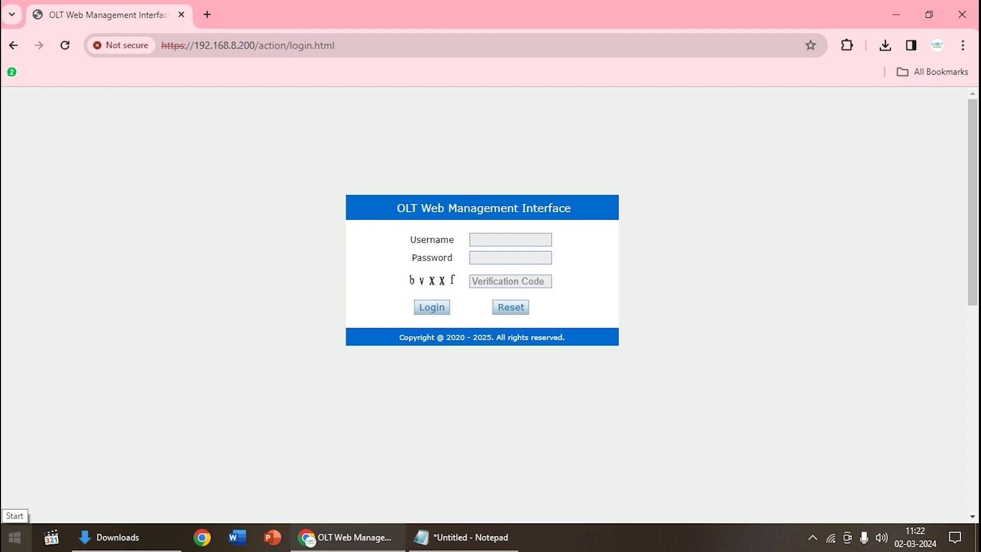
Run 'ping 192.168.8.200 -t' in an administrator Command Prompt, then enter the username on the OLT login page.
left_click(14, 536)
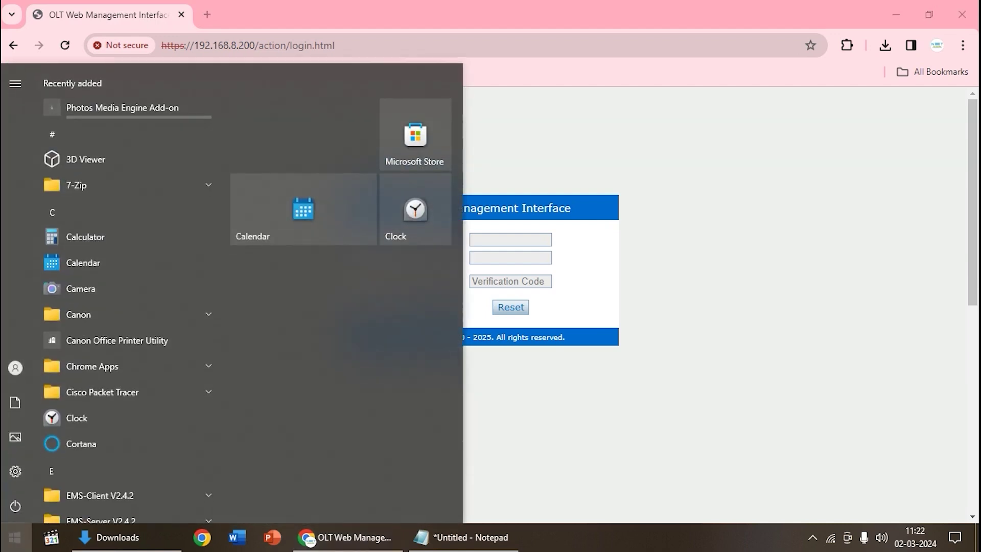
type("cmd")
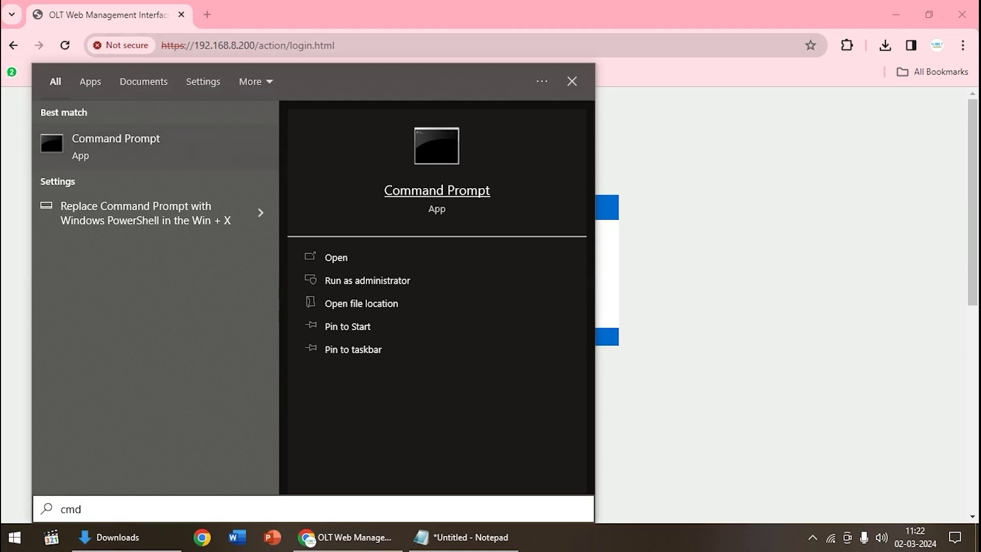
key("Return")
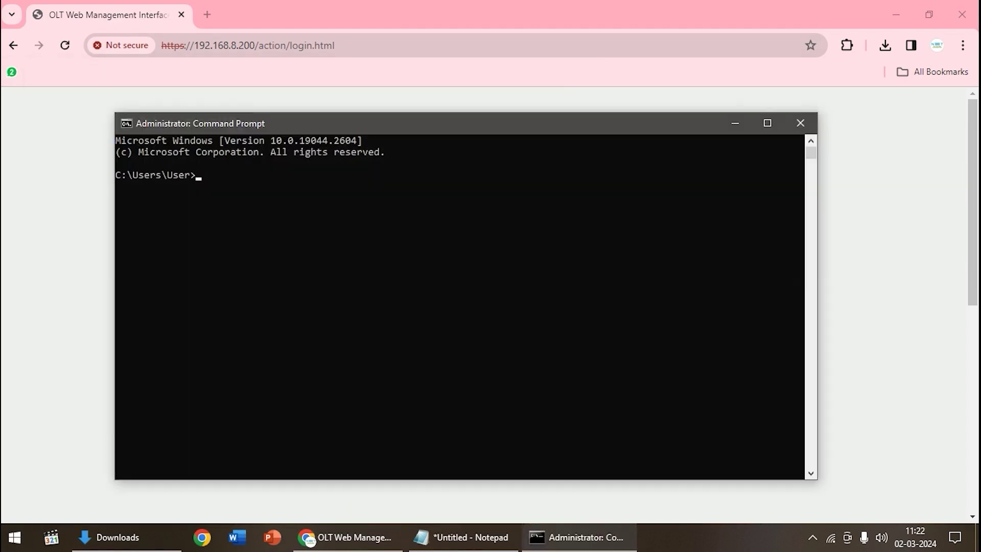
type("ping 192.168.8.200")
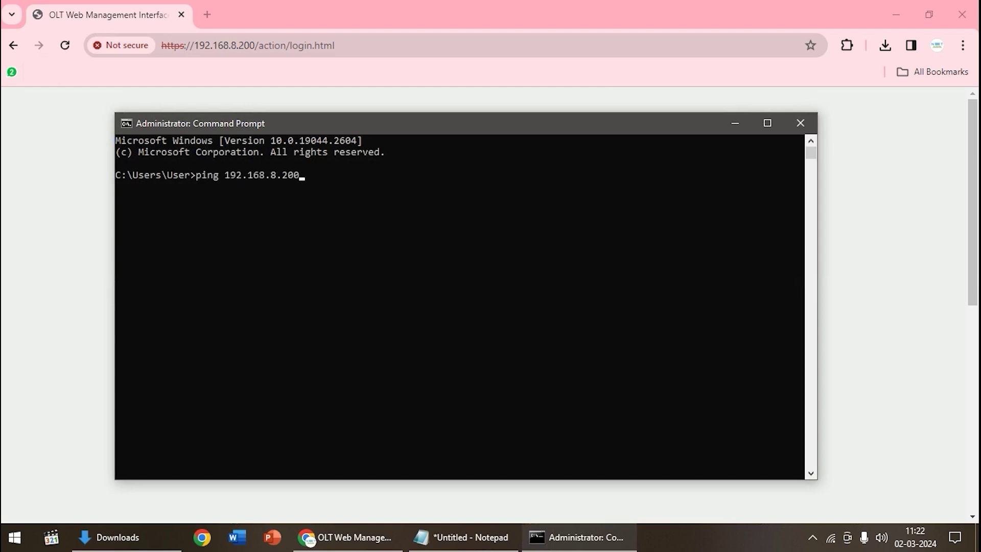
type(" -t")
key("Return")
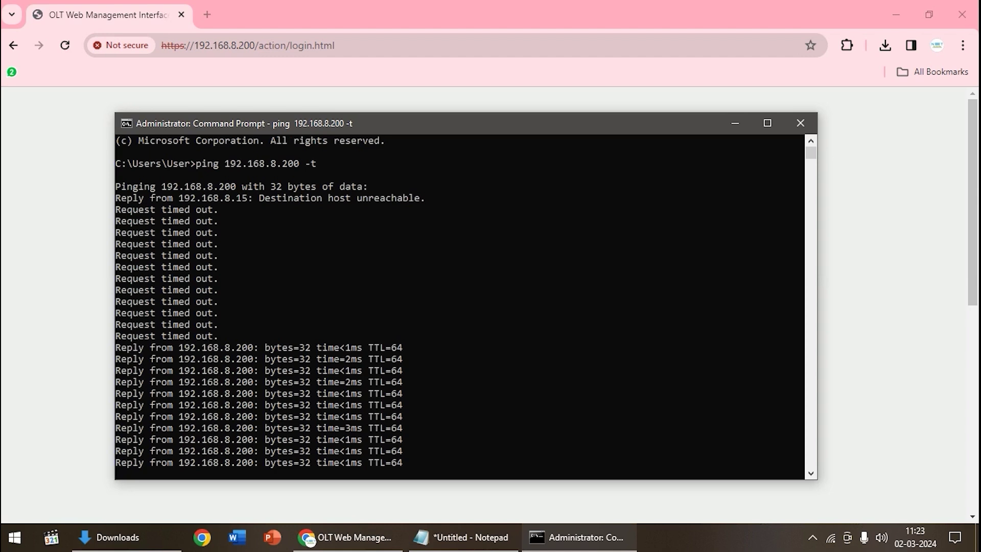
key("alt+Tab")
type("admin")
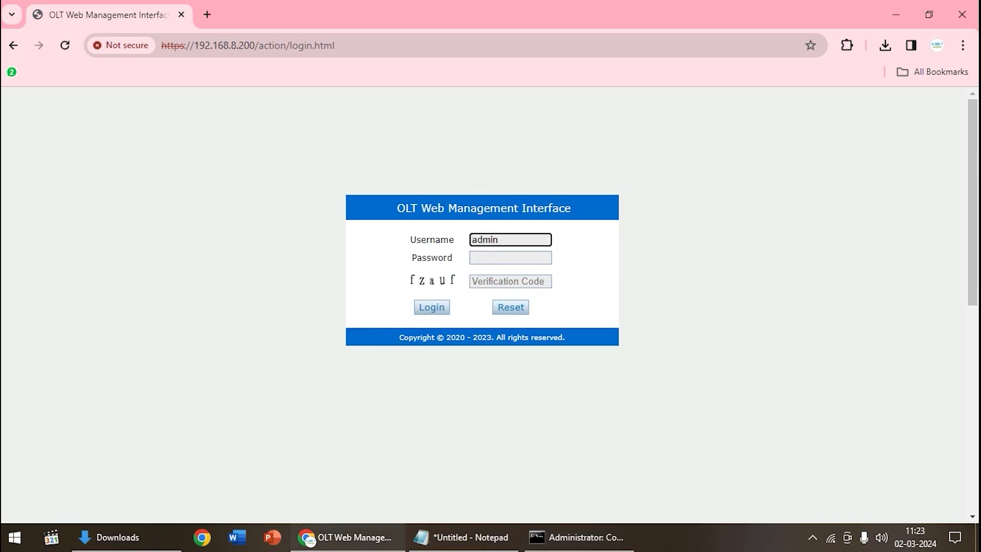
Enter the account password and log back into the OLT.
left_click(510, 257)
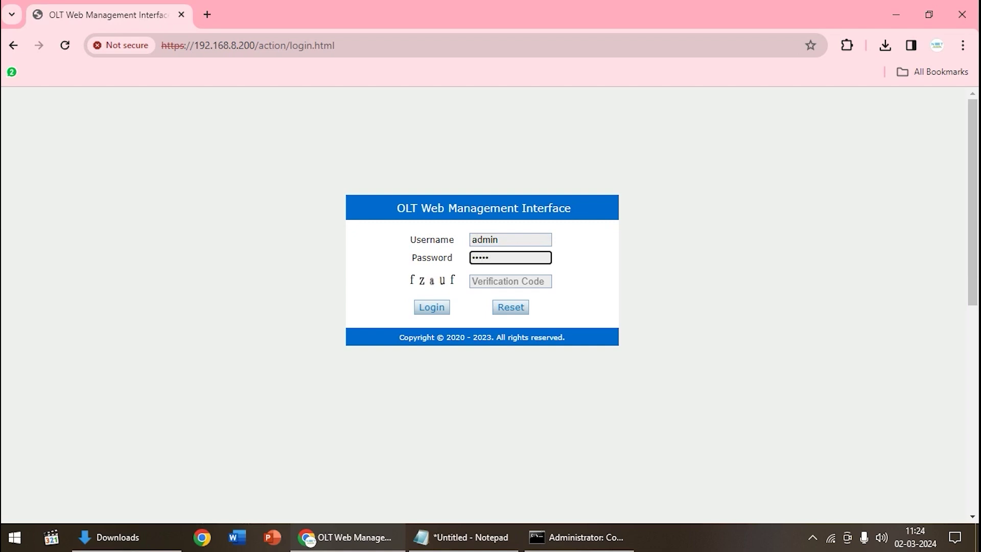
key("Return")
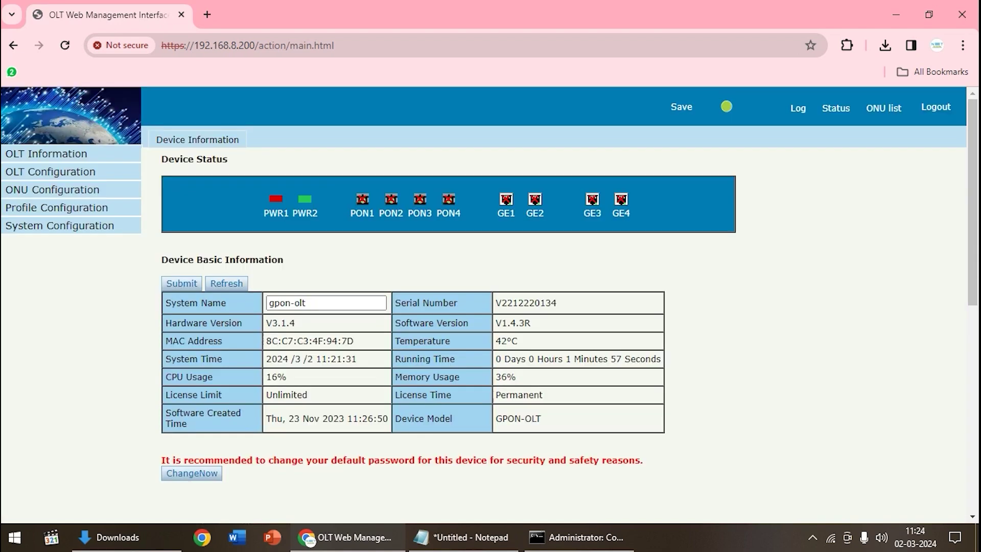
Copy the new Software Version V1.4.3R into the Notepad version notes.
left_click_drag(531, 323, 495, 323)
key("ctrl+c")
left_click(470, 536)
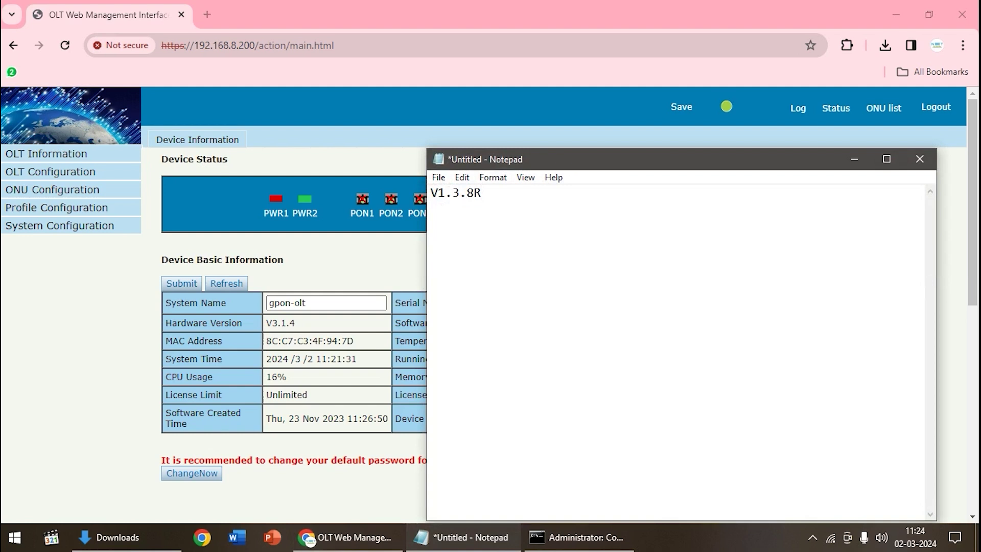
key("Return")
key("Return")
key("Return")
key("ctrl+v")
Compare old V1.3.8R against new V1.4.3R in Notepad, then open the ONU AuthList showing 0/0.
key("ctrl+Home")
key("shift+Right")
key("shift+Right")
key("shift+Right")
key("shift+Right")
key("shift+Right")
key("shift+Right")
key("shift+Right")
key("shift+Right")
key("shift+Left")
key("shift+Left")
key("shift+Left")
key("shift+Left")
key("shift+Left")
key("shift+Right")
key("shift+Right")
key("shift+Right")
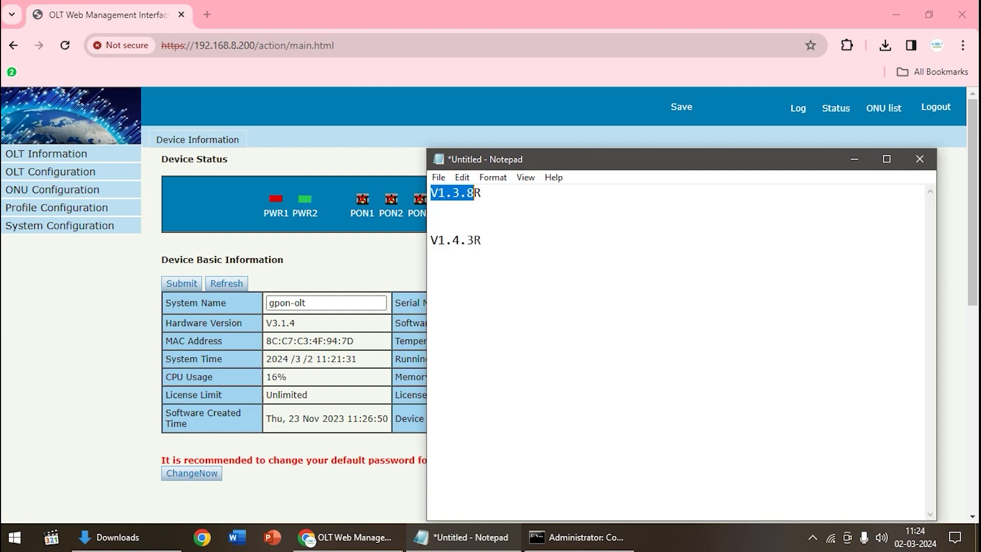
key("shift+Right")
left_click(430, 240)
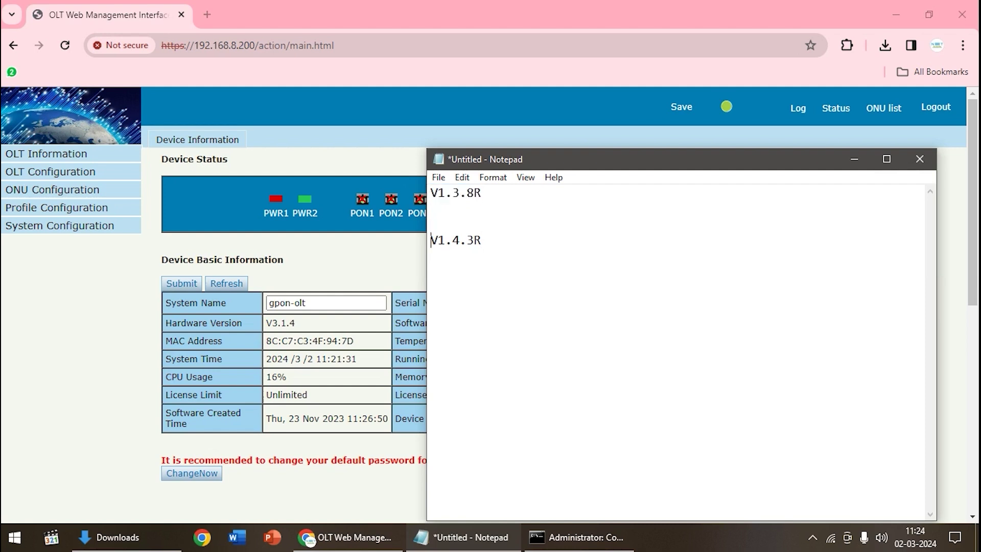
key("shift+Right")
key("shift+Right")
key("shift+Right")
key("shift+Right")
key("shift+Right")
key("shift+Right")
key("shift+Right")
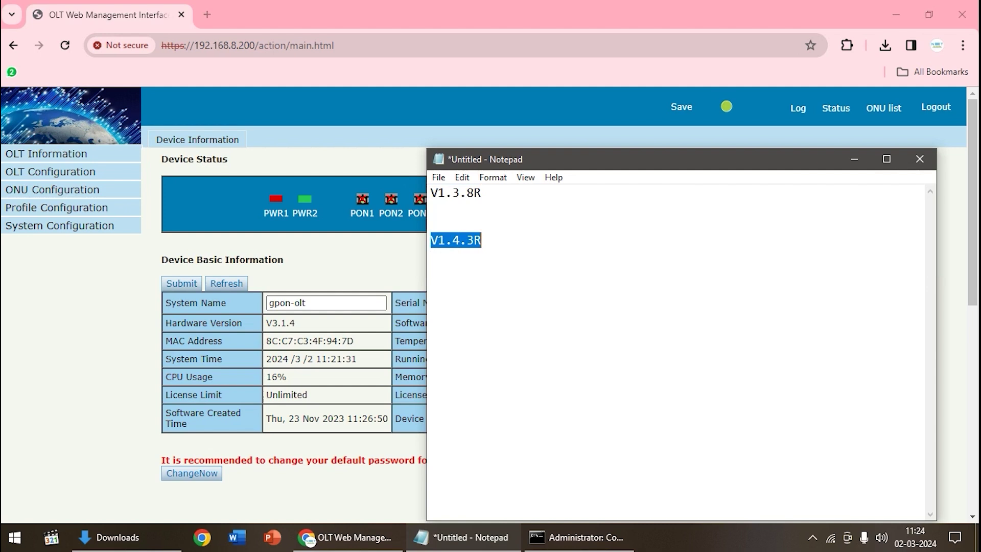
left_click(854, 159)
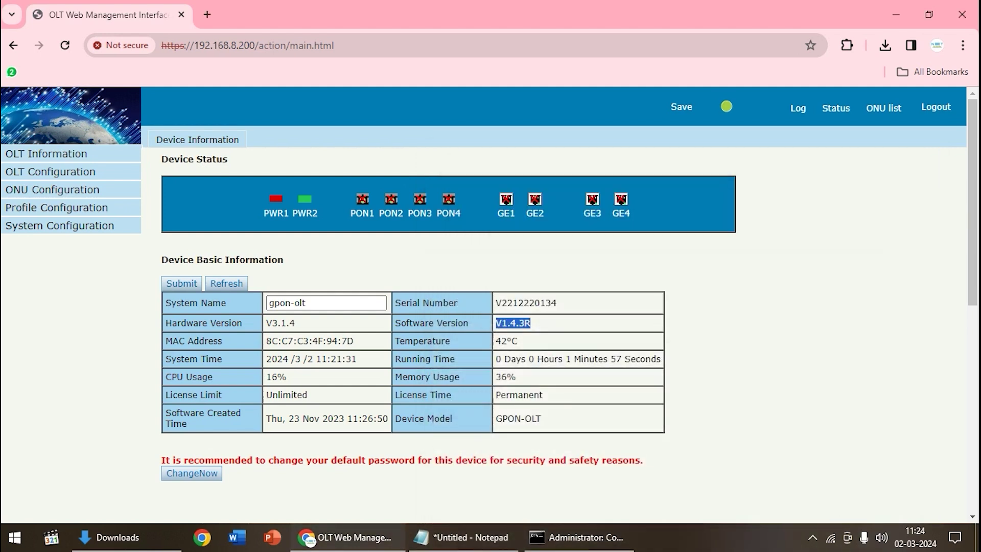
left_click(884, 107)
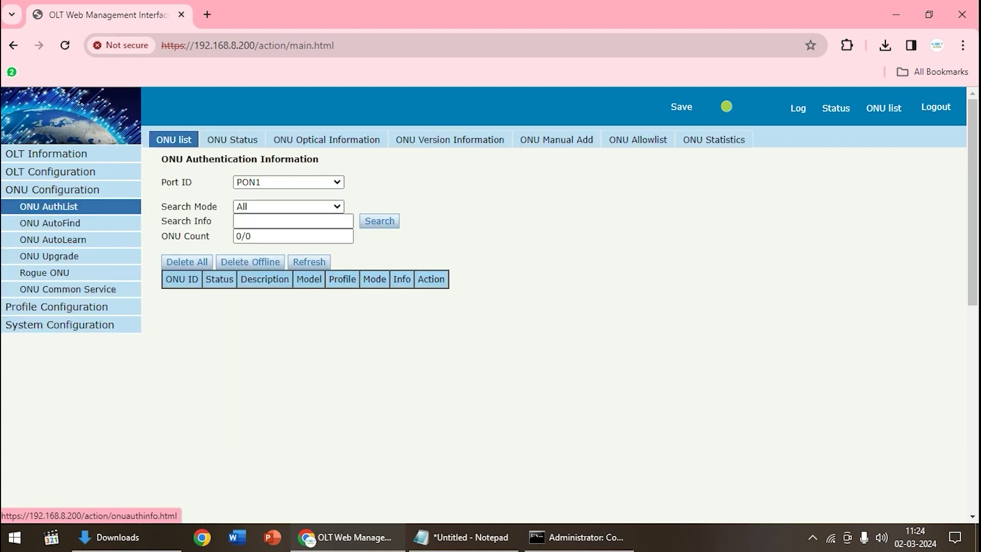